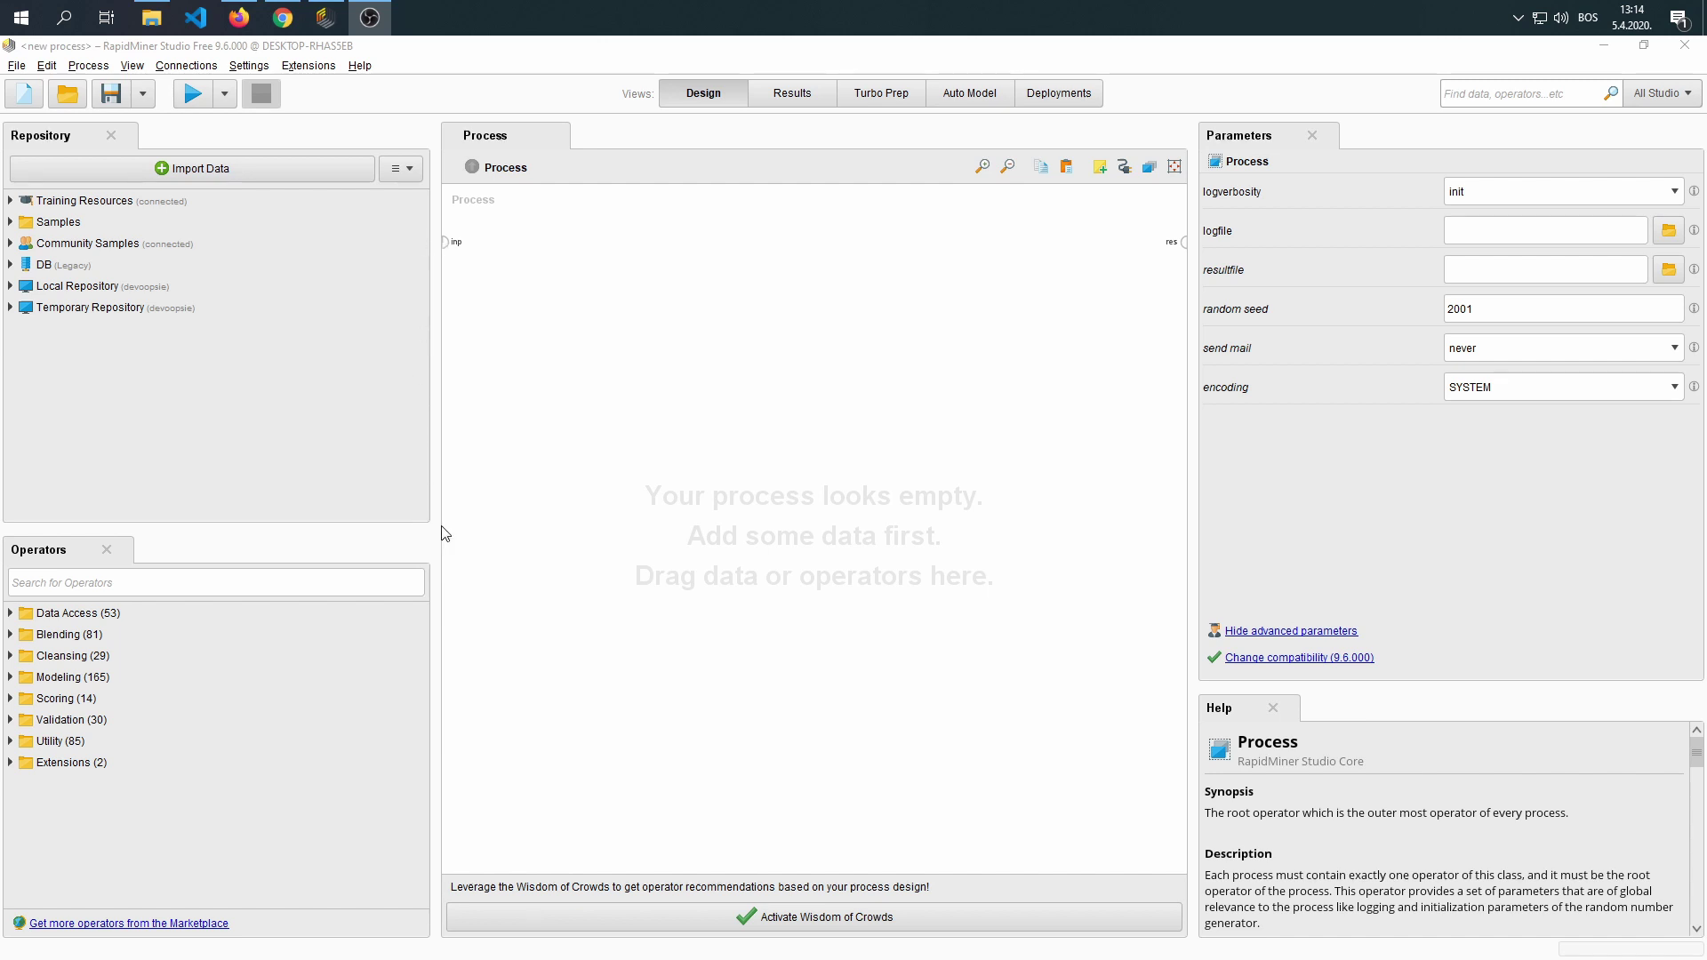
Resize and redock the Help and Repository panels, then restore the default Design view layout
{"action": "left_click_drag", "start_coordinate": [1192, 450], "coordinate": [939, 454]}
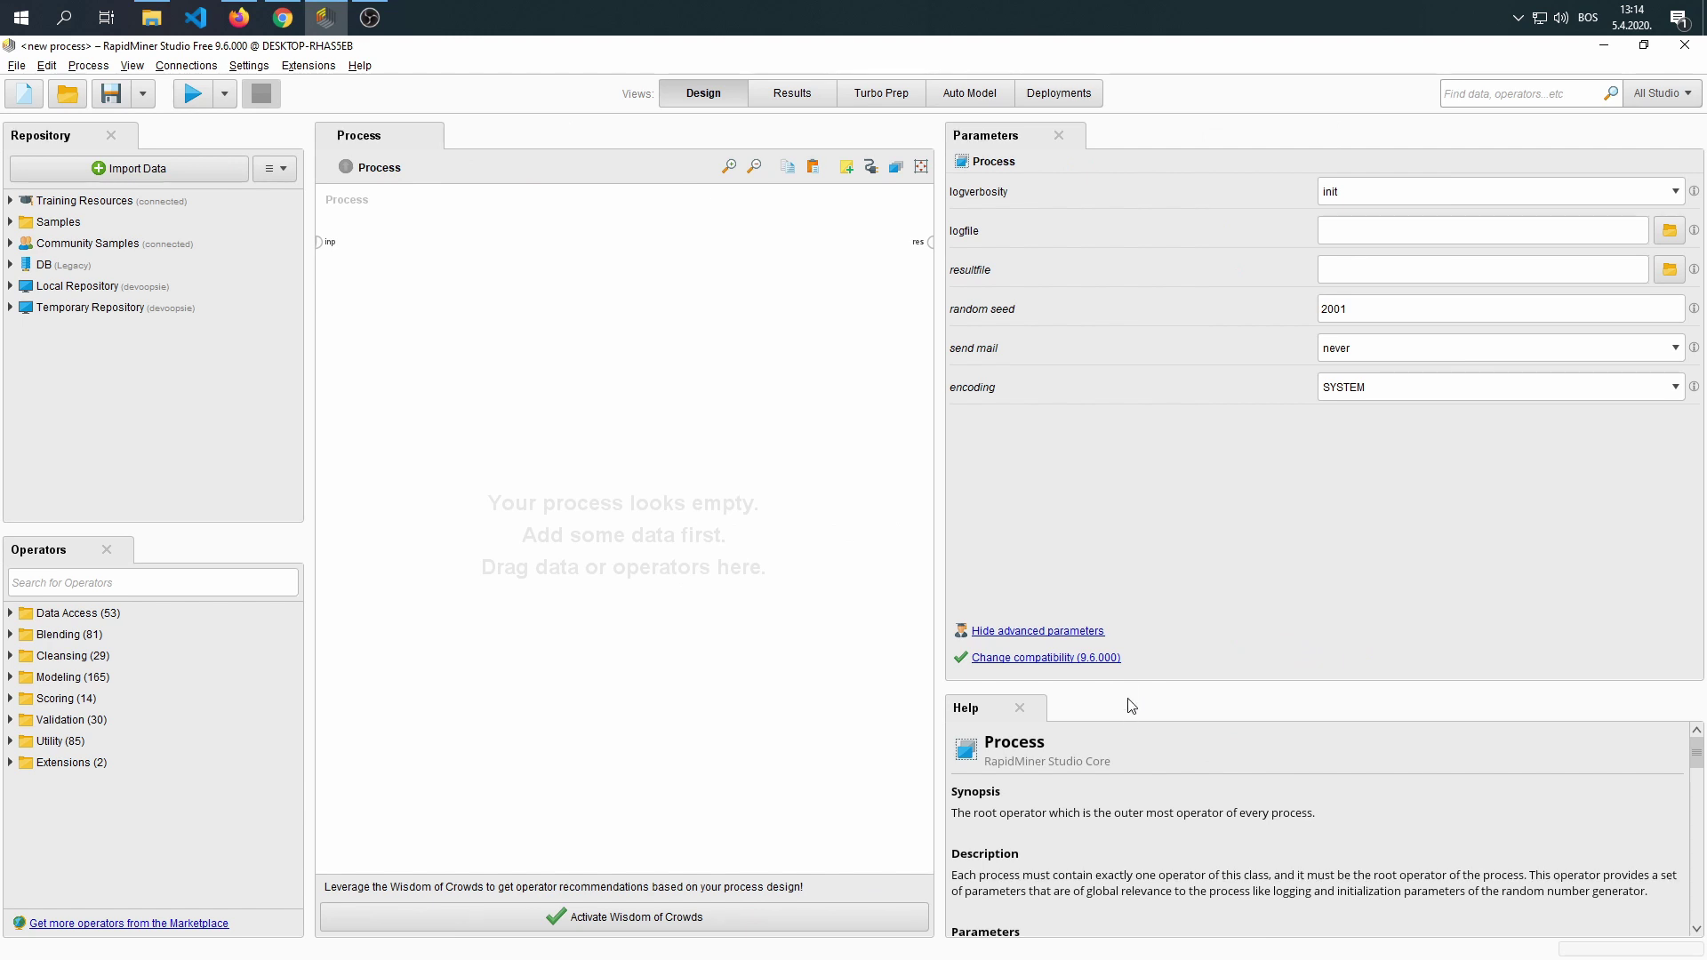
{"action": "left_click_drag", "start_coordinate": [1130, 687], "coordinate": [1108, 502]}
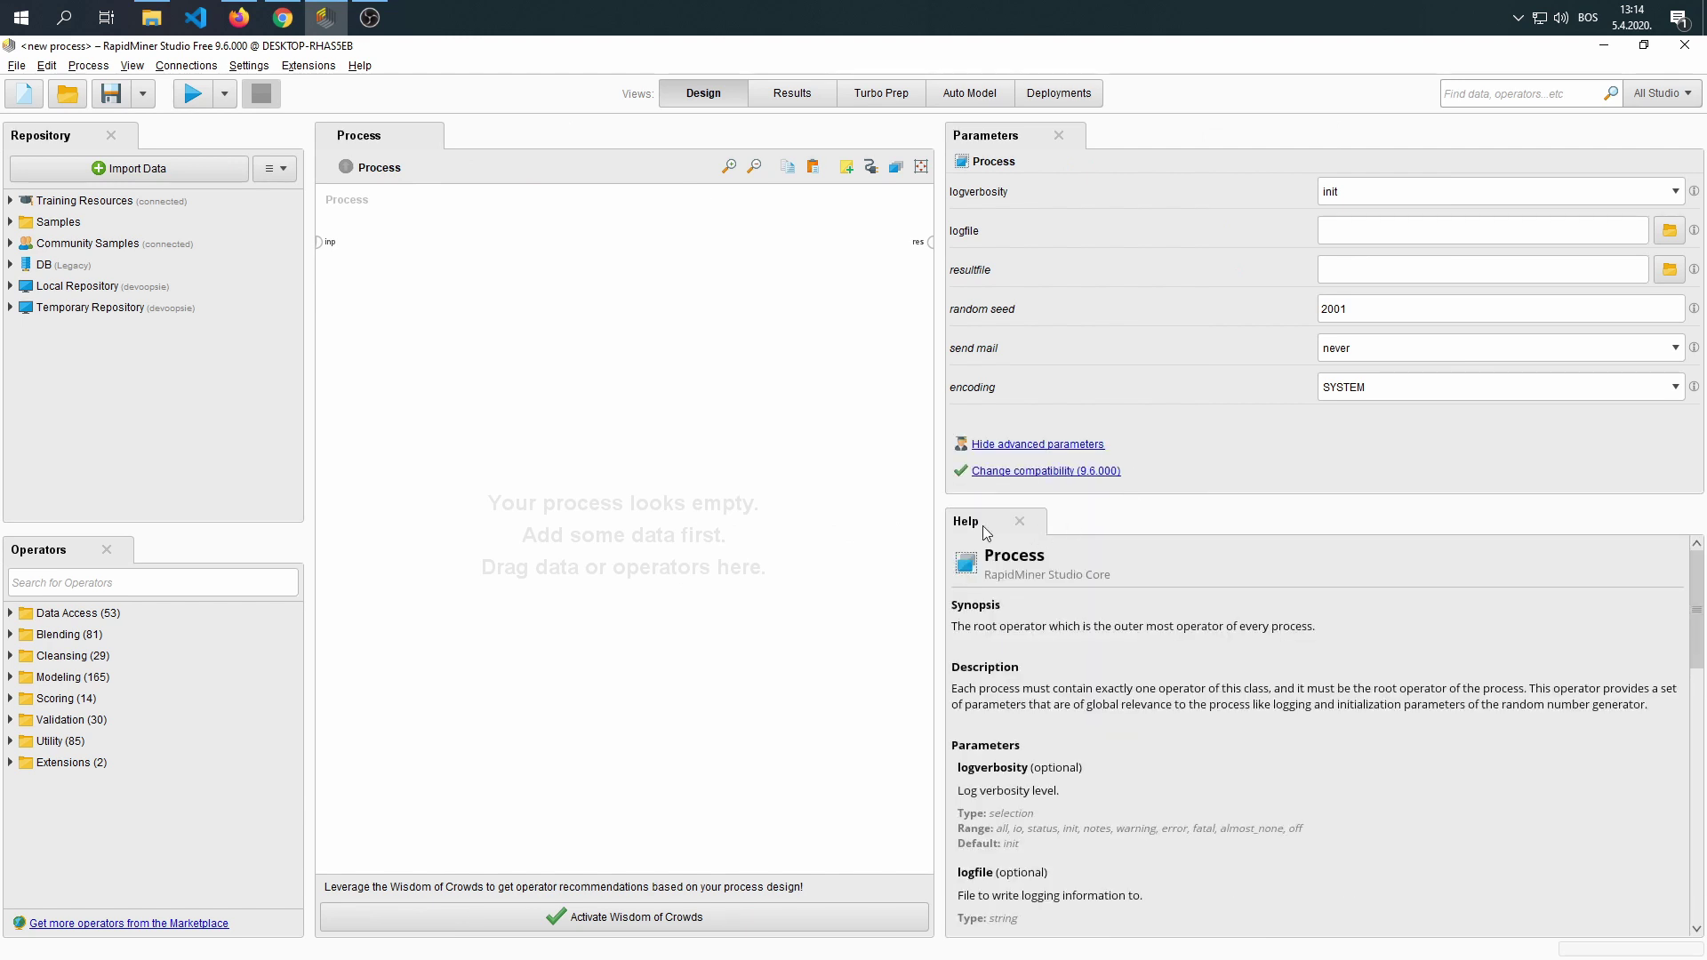
{"action": "left_click_drag", "start_coordinate": [984, 525], "coordinate": [653, 489]}
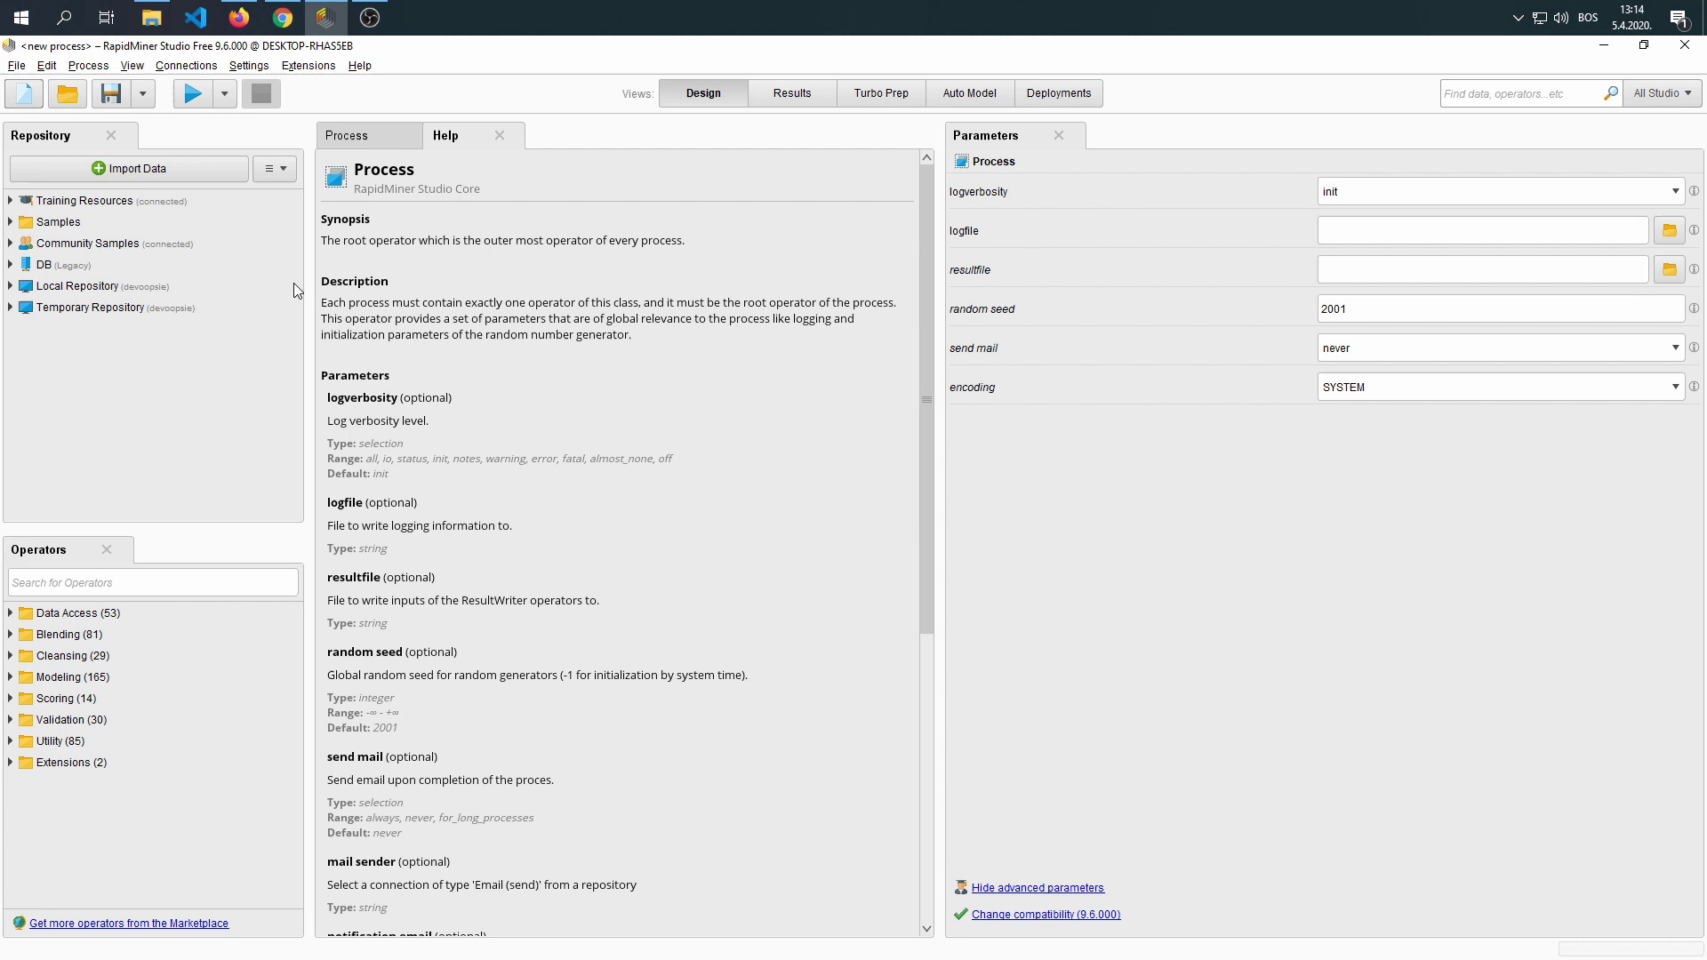
{"action": "left_click_drag", "start_coordinate": [85, 135], "coordinate": [850, 287]}
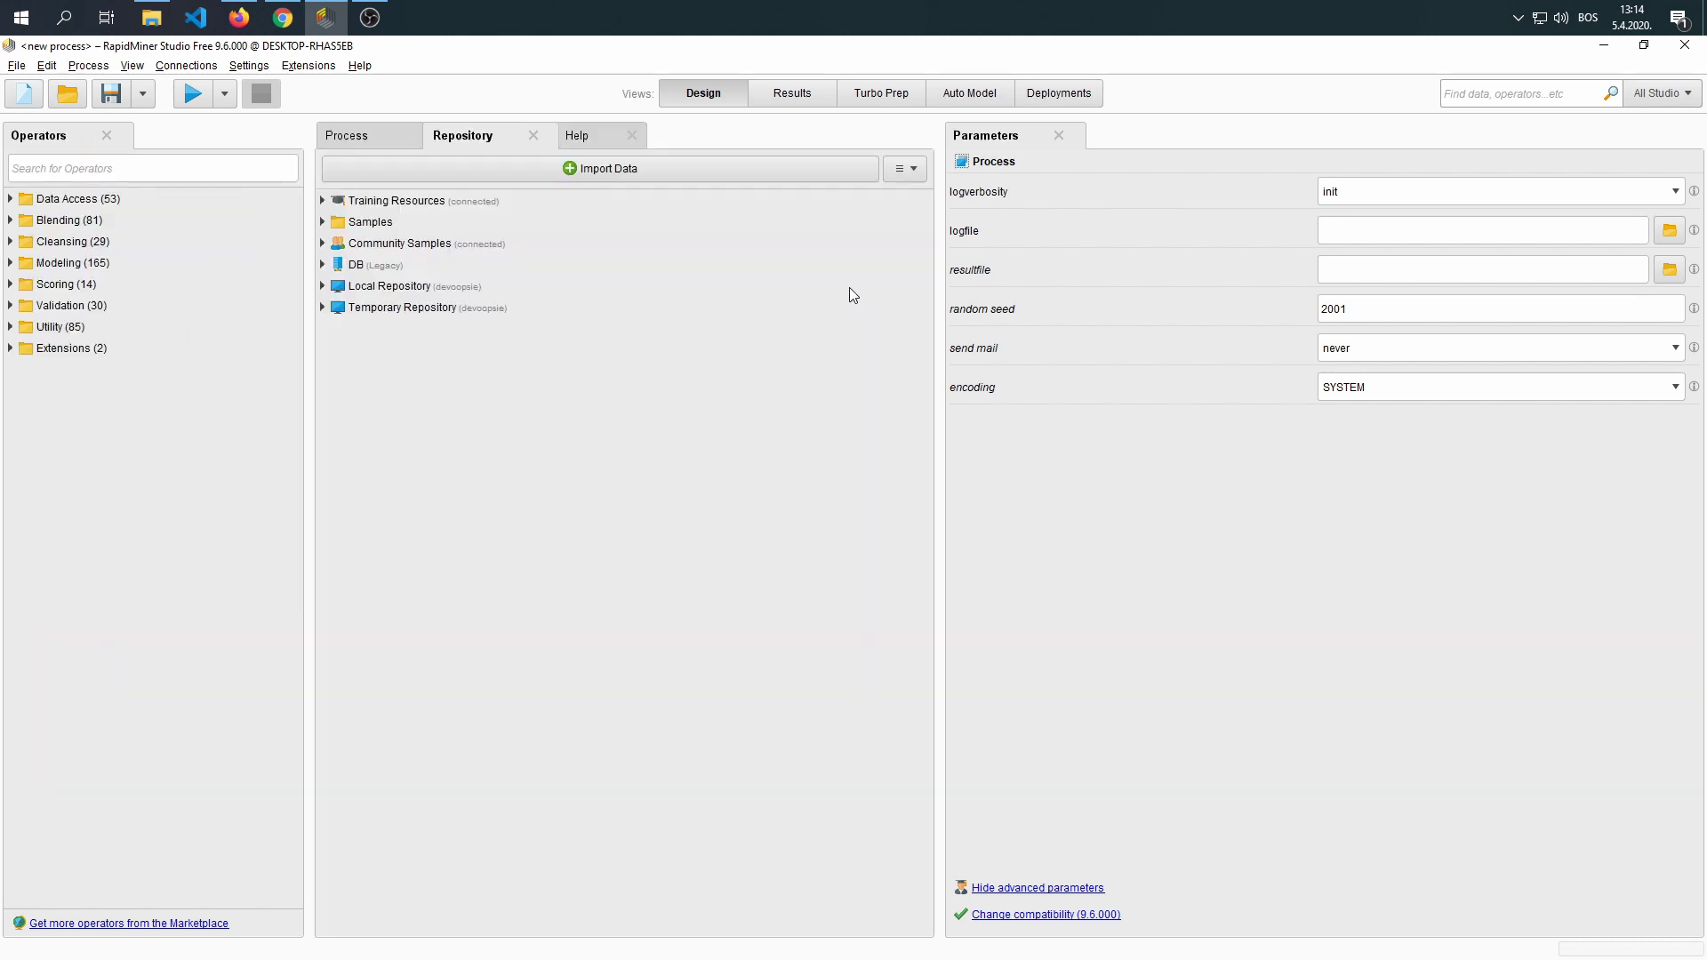
{"action": "left_click_drag", "start_coordinate": [468, 142], "coordinate": [1167, 351]}
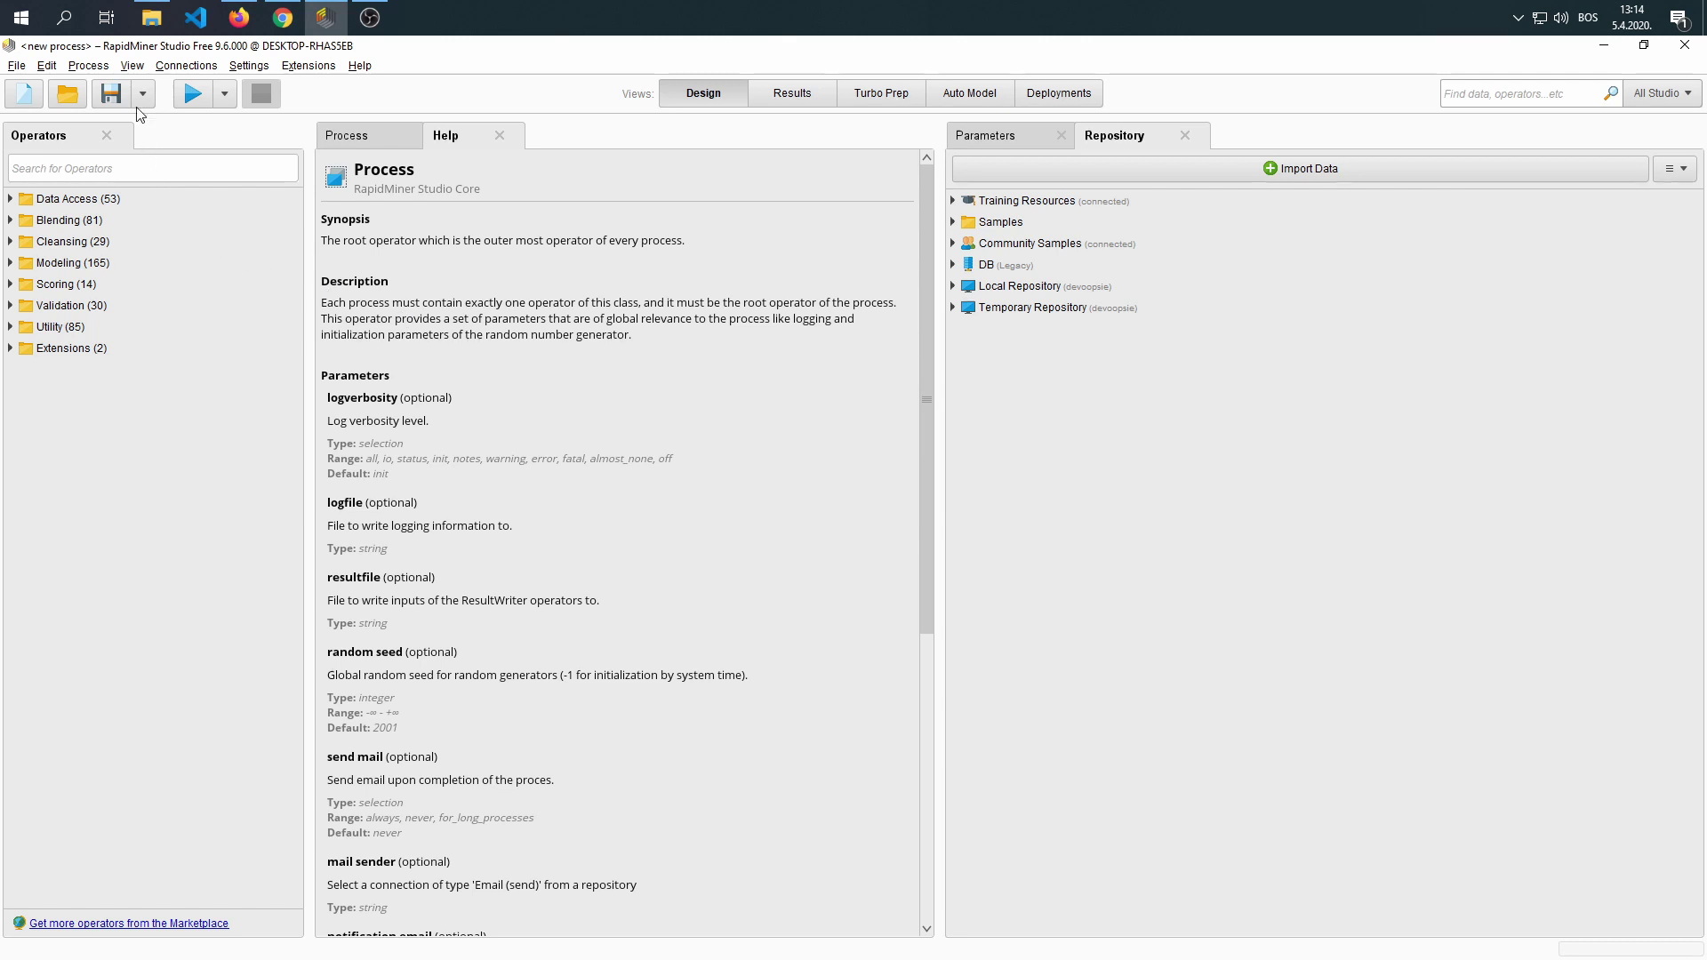
{"action": "left_click", "coordinate": [132, 66]}
{"action": "left_click", "coordinate": [195, 160]}
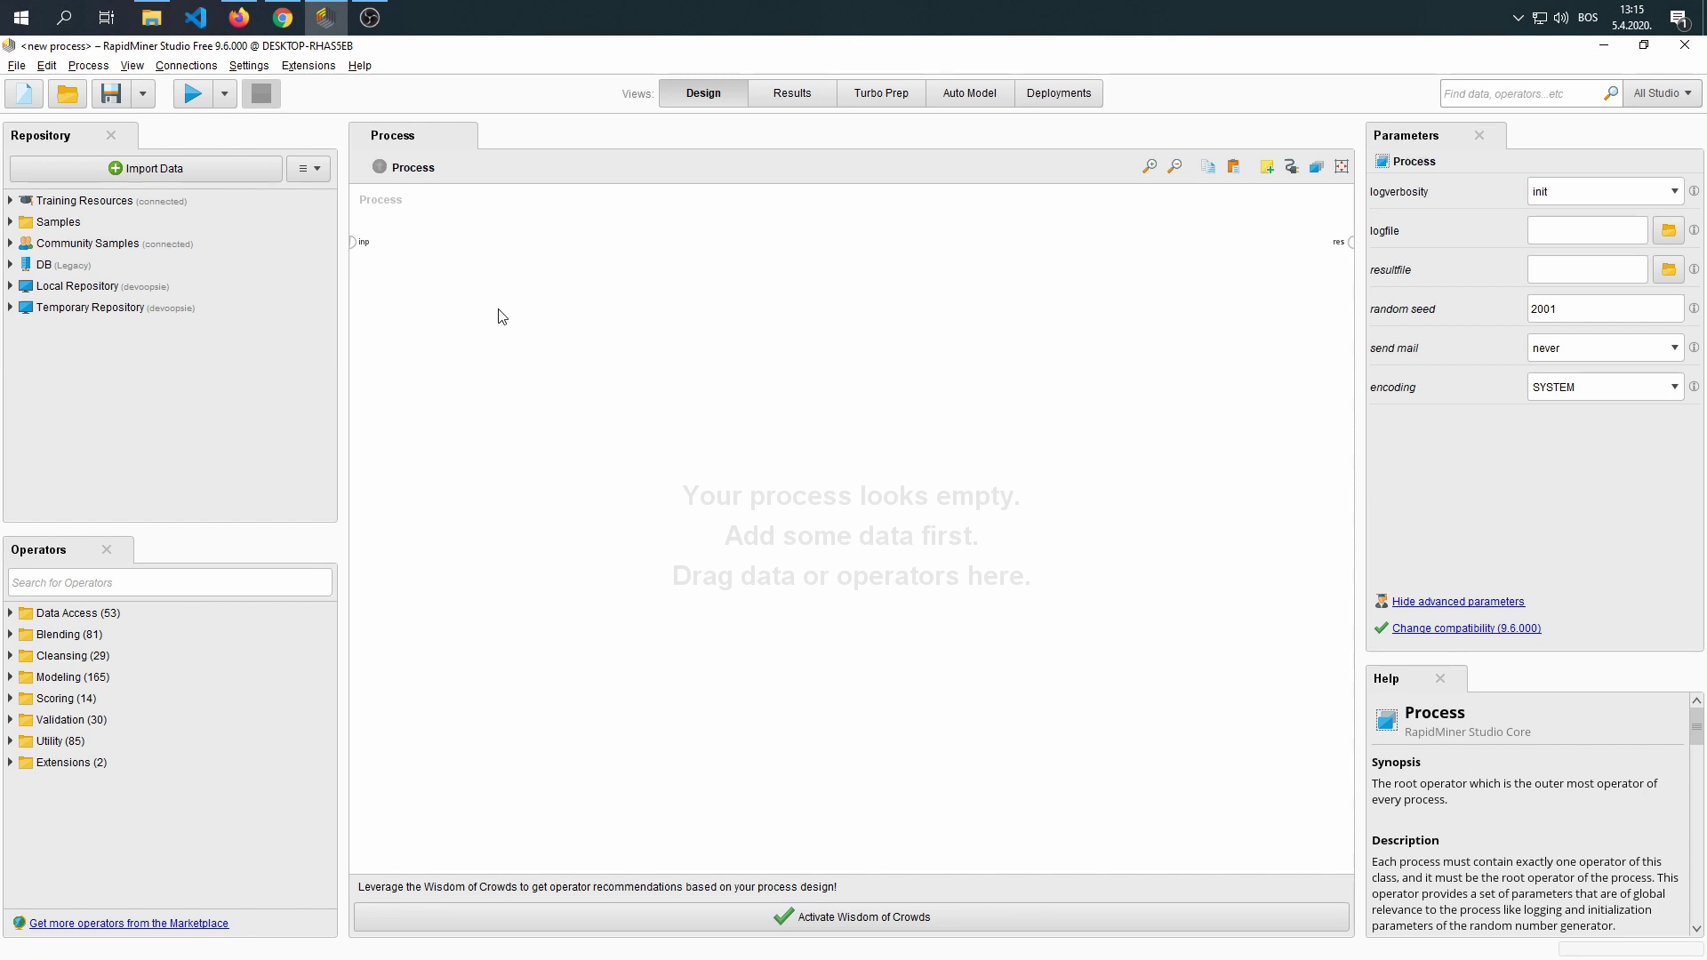
Start the '1. Operators and Processes' tutorial from Help > Tutorials, showing step 1 of 5
{"action": "left_click", "coordinate": [359, 68]}
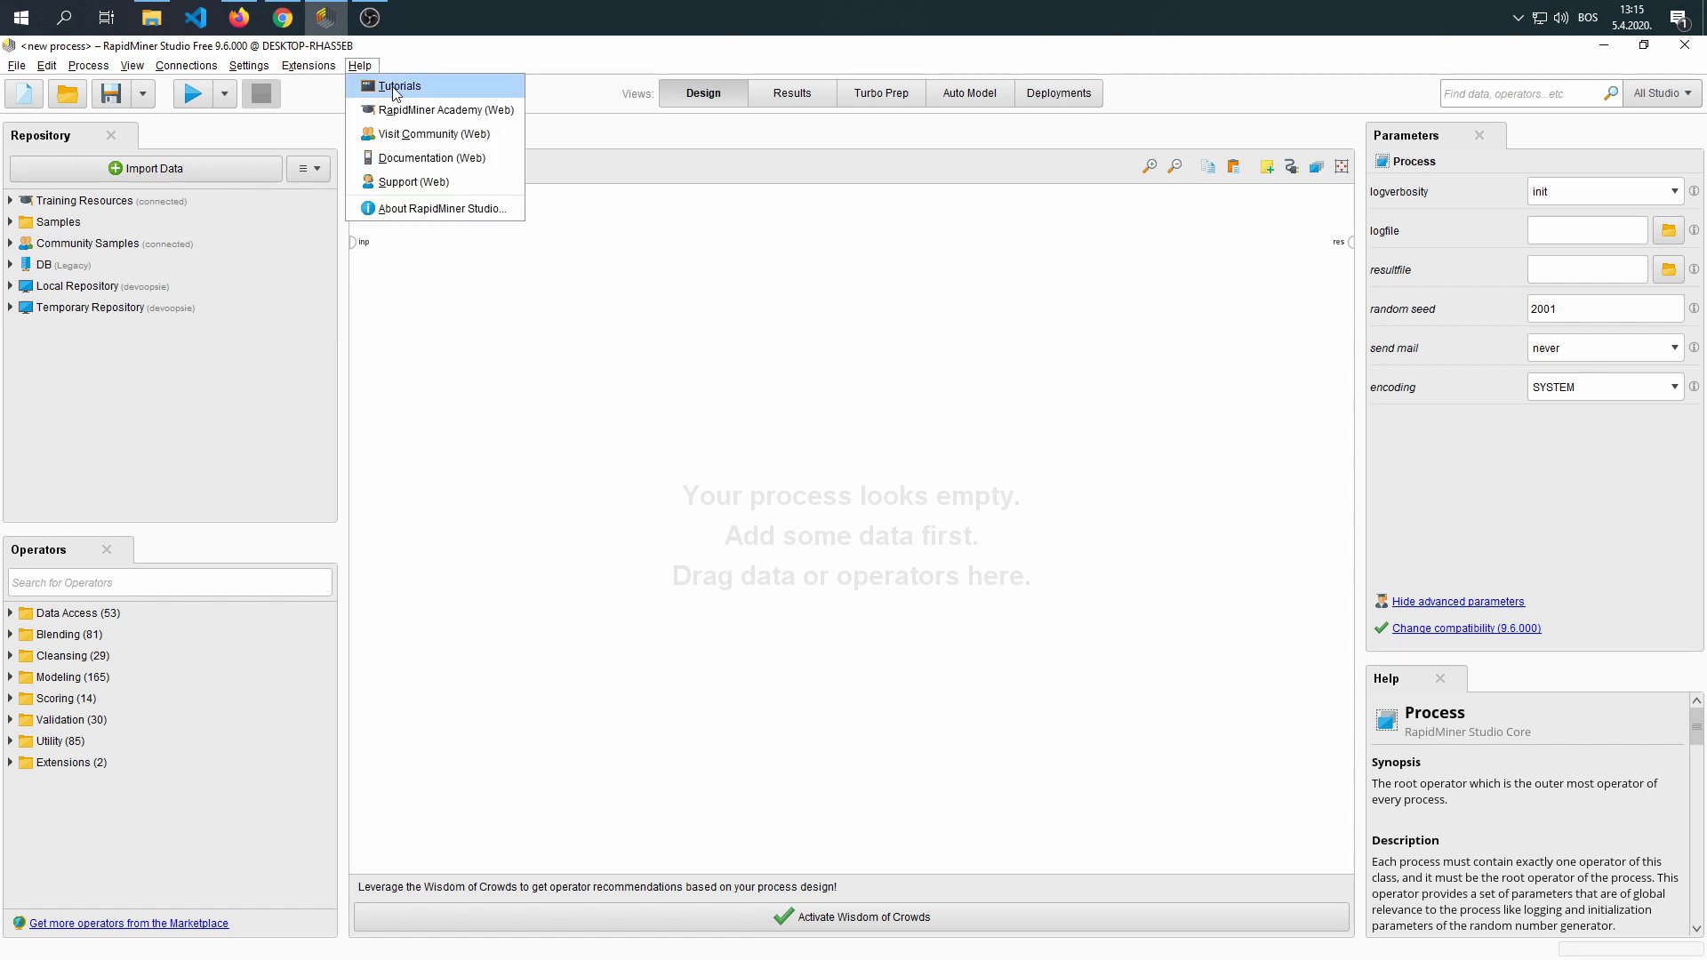
{"action": "left_click", "coordinate": [395, 89]}
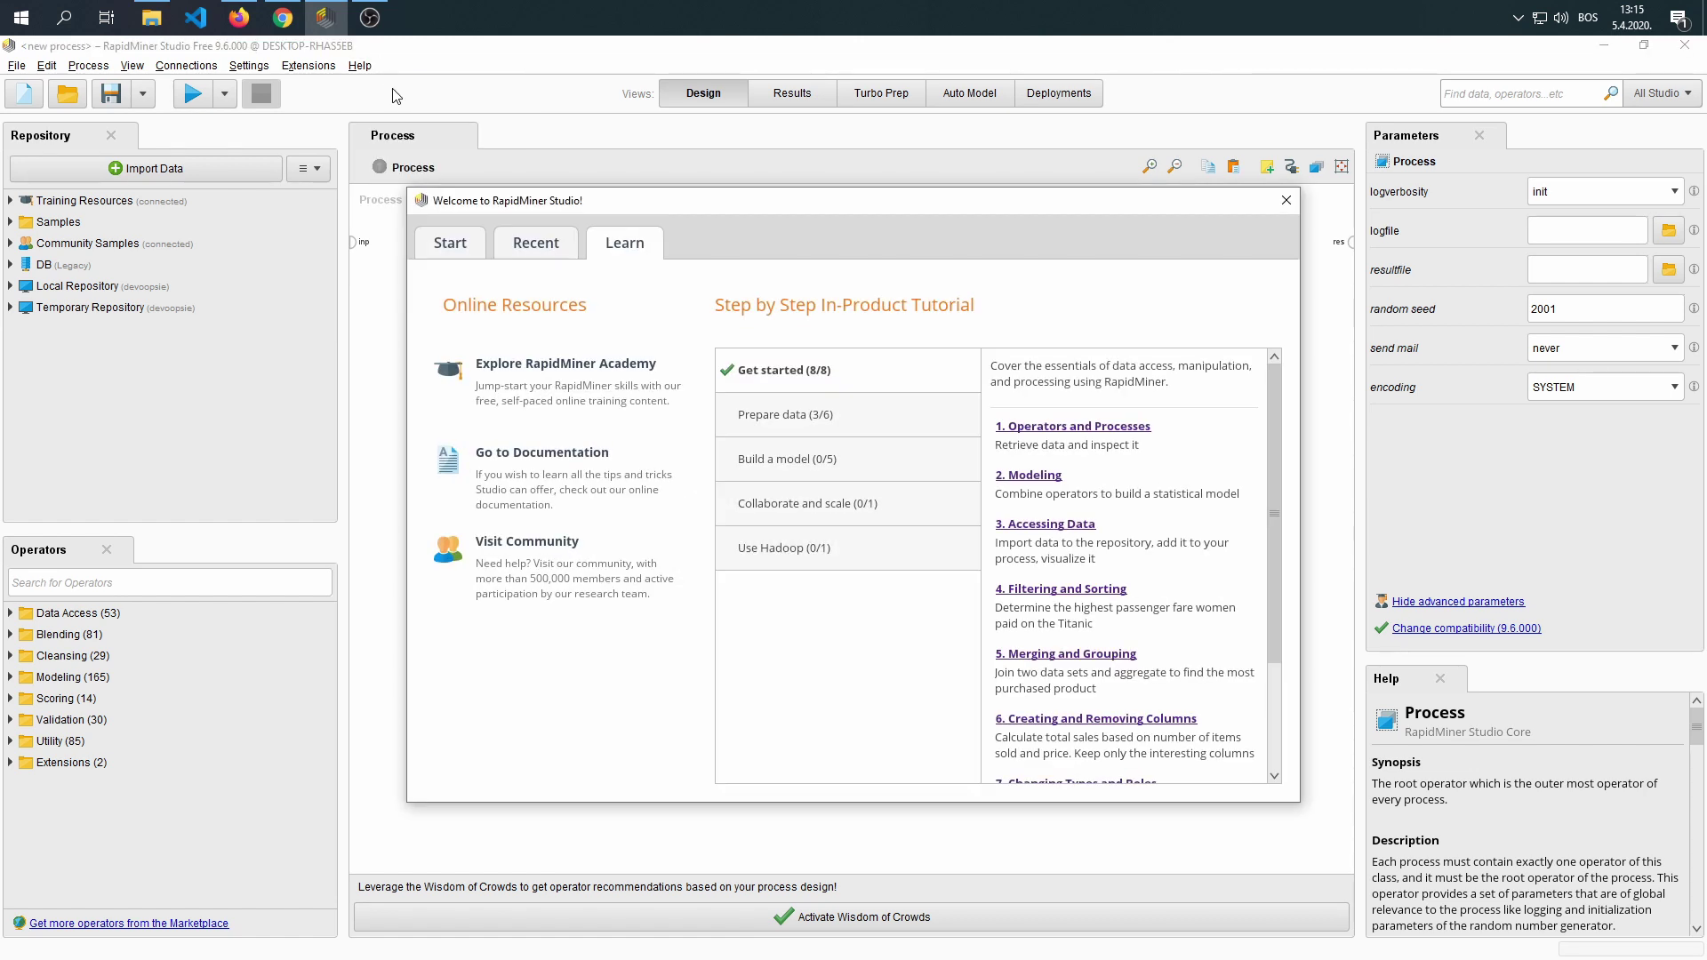
{"action": "left_click", "coordinate": [1076, 427]}
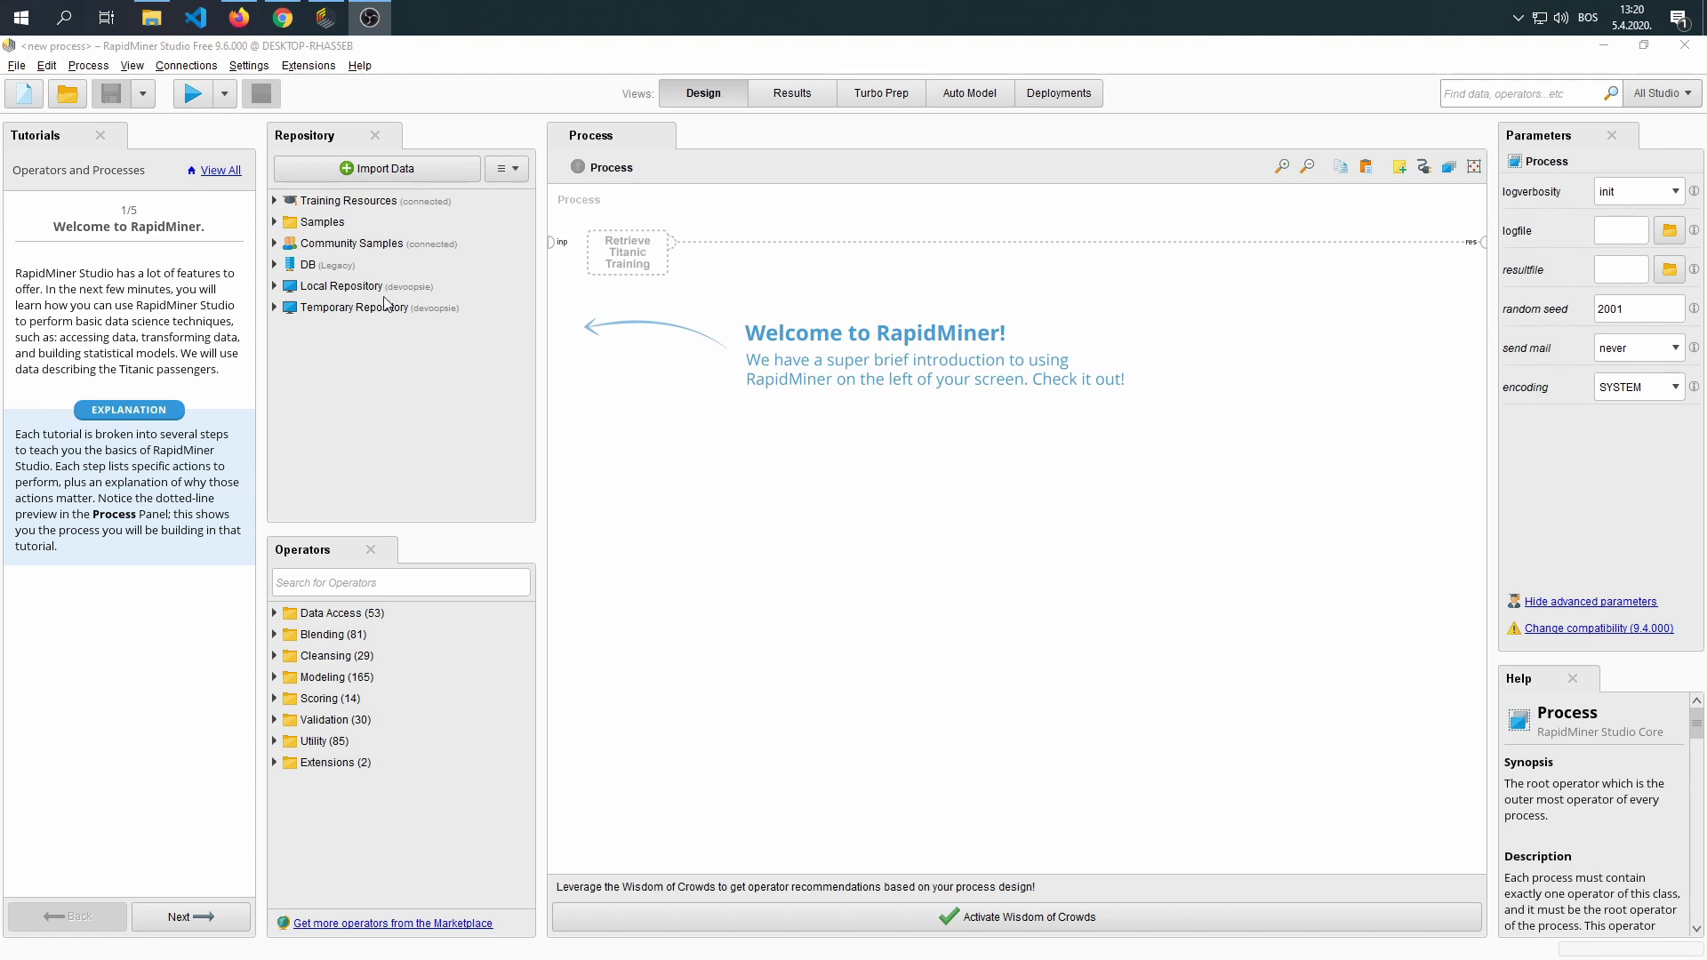
Expand the Data Access group (53) in the Operators panel to reveal Retrieve, Store and its subgroups
{"action": "left_click", "coordinate": [642, 251]}
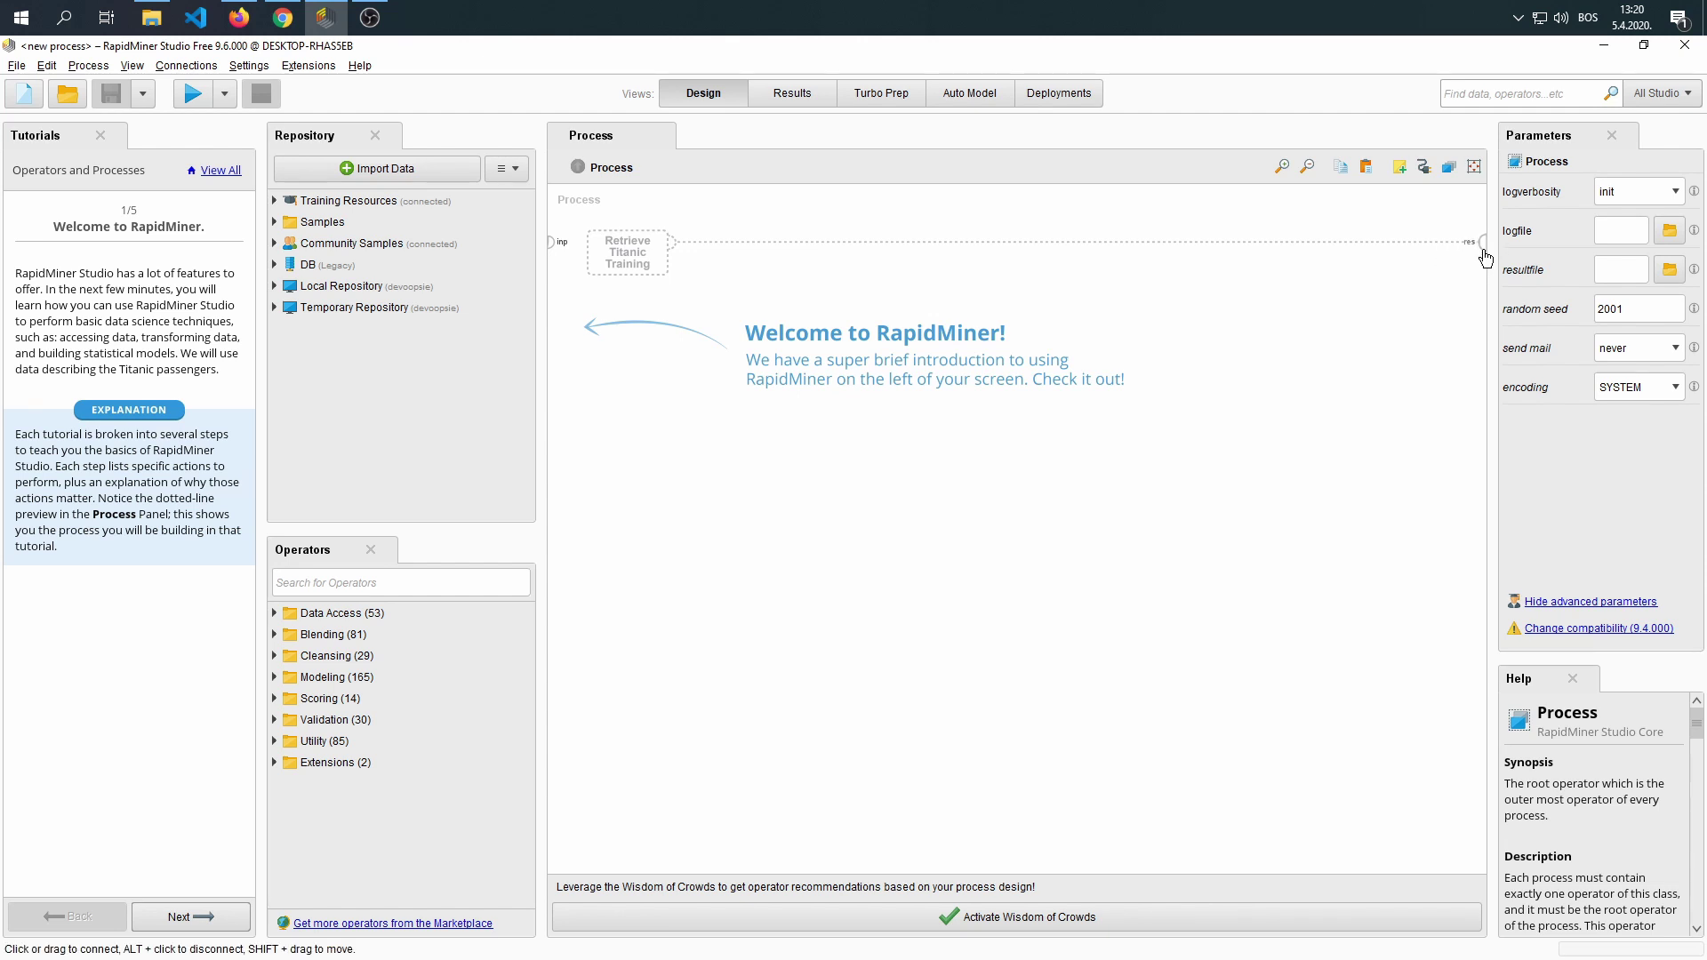
{"action": "left_click", "coordinate": [275, 615]}
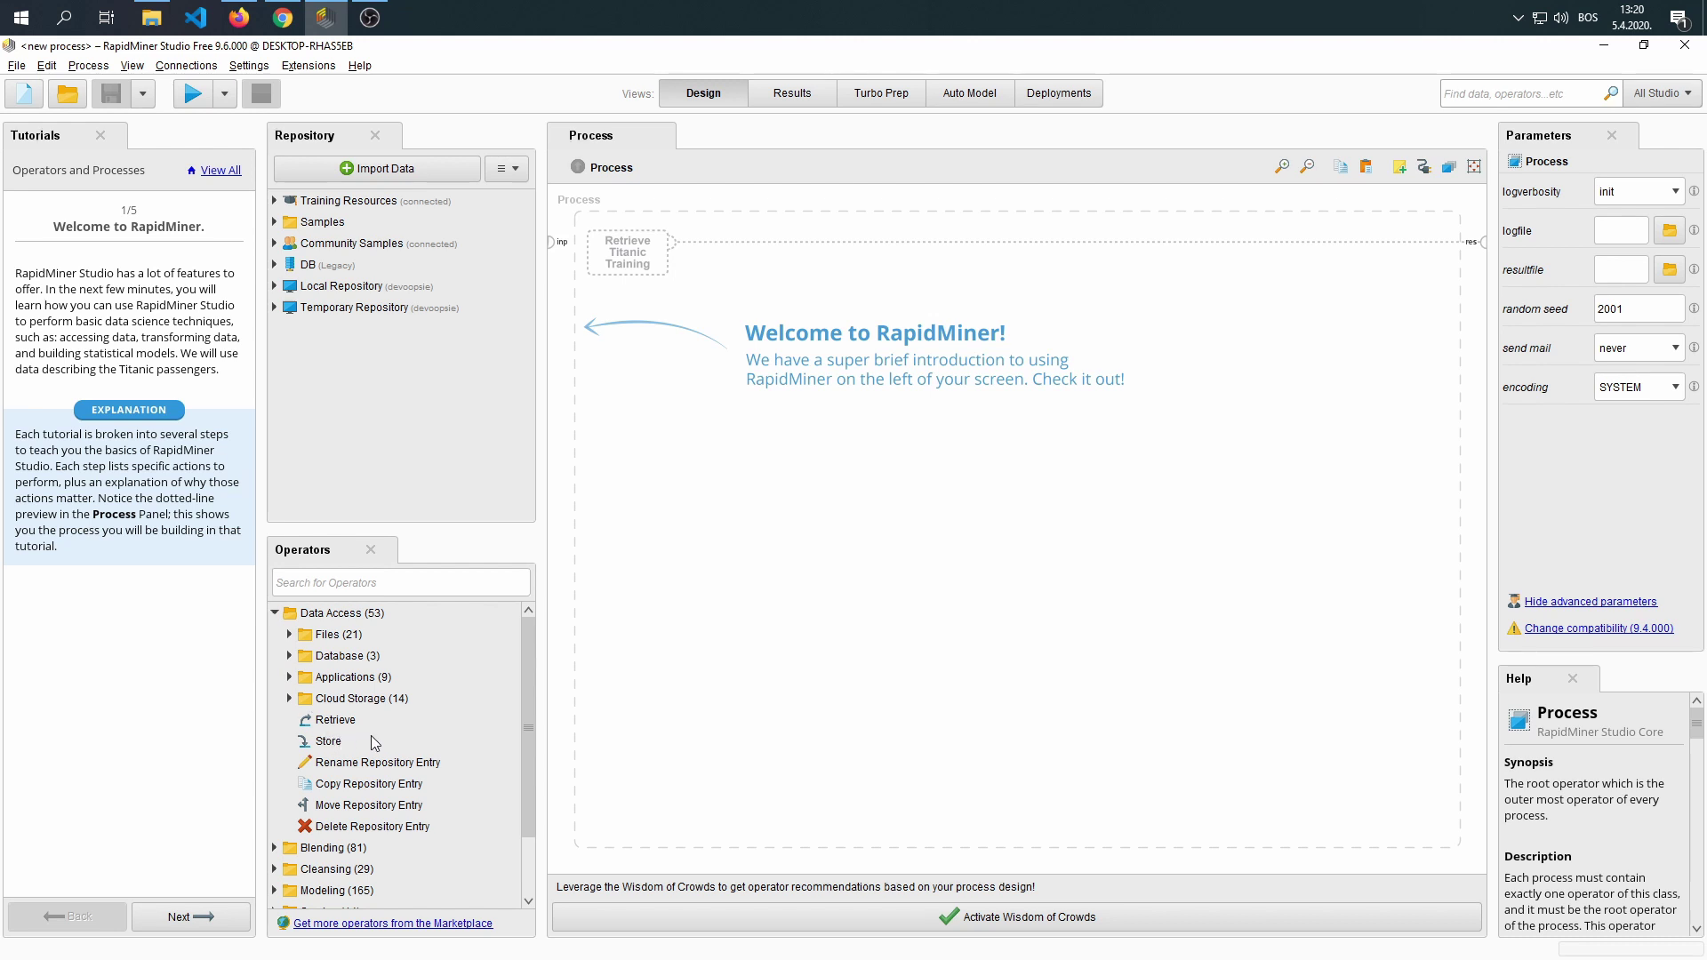
Collapse Data Access, then expand and refold Training Resources and the Samples data folder
{"action": "left_click", "coordinate": [275, 612]}
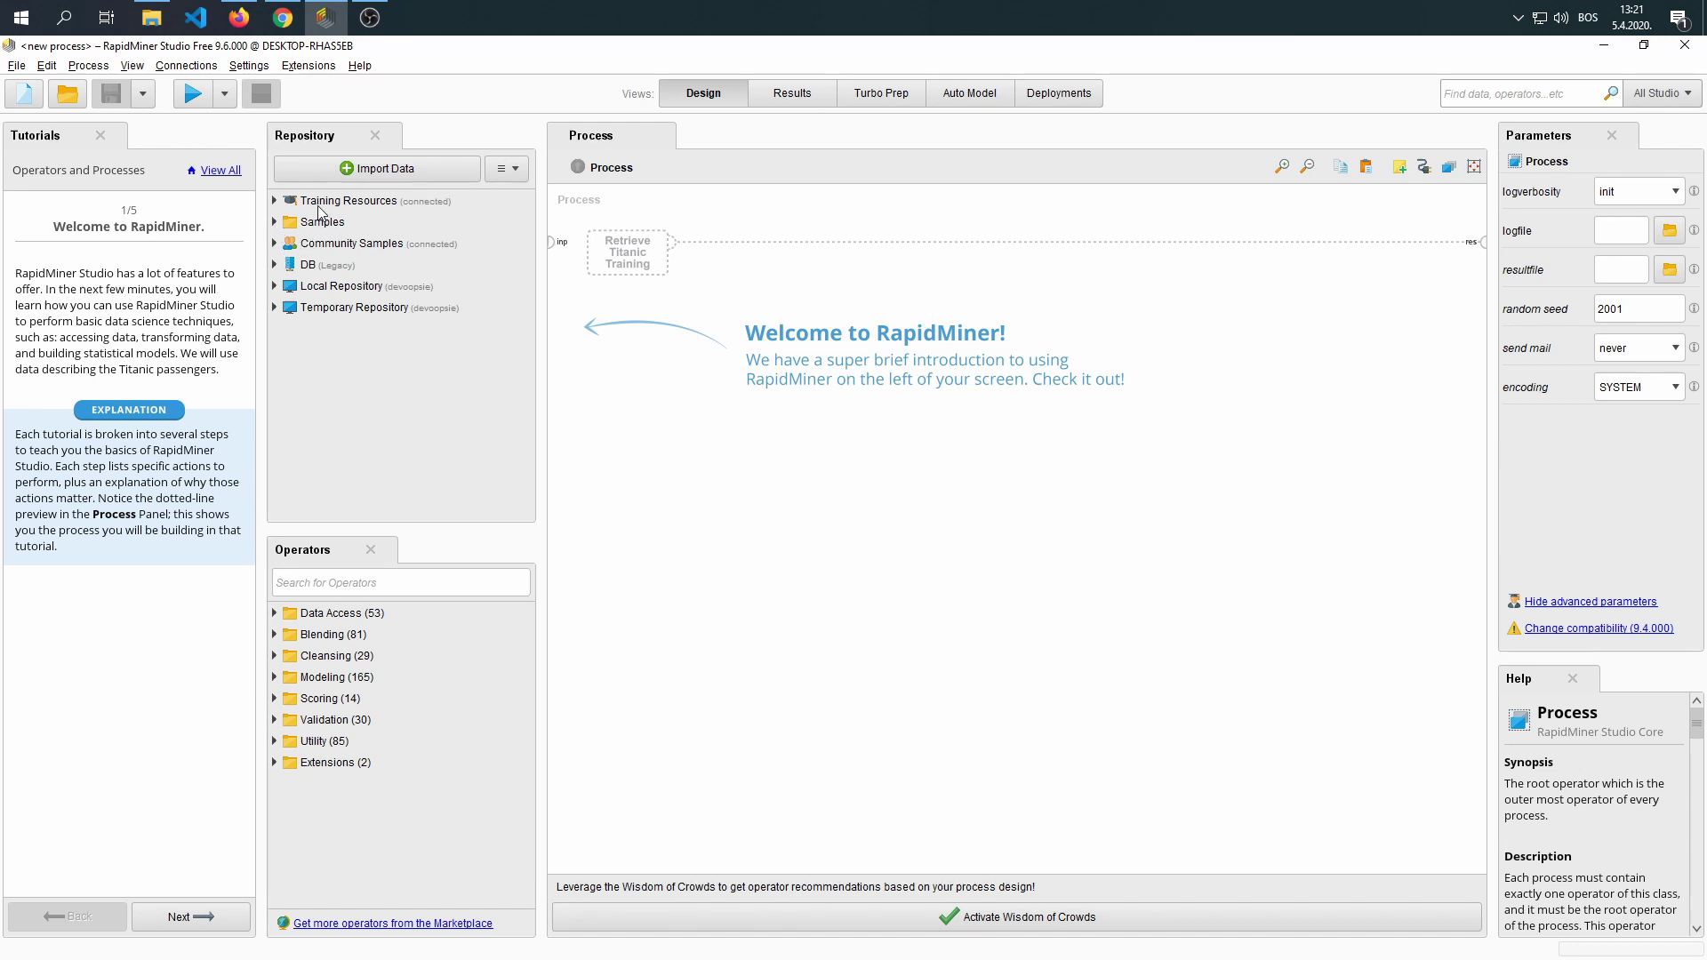
{"action": "left_click", "coordinate": [274, 201]}
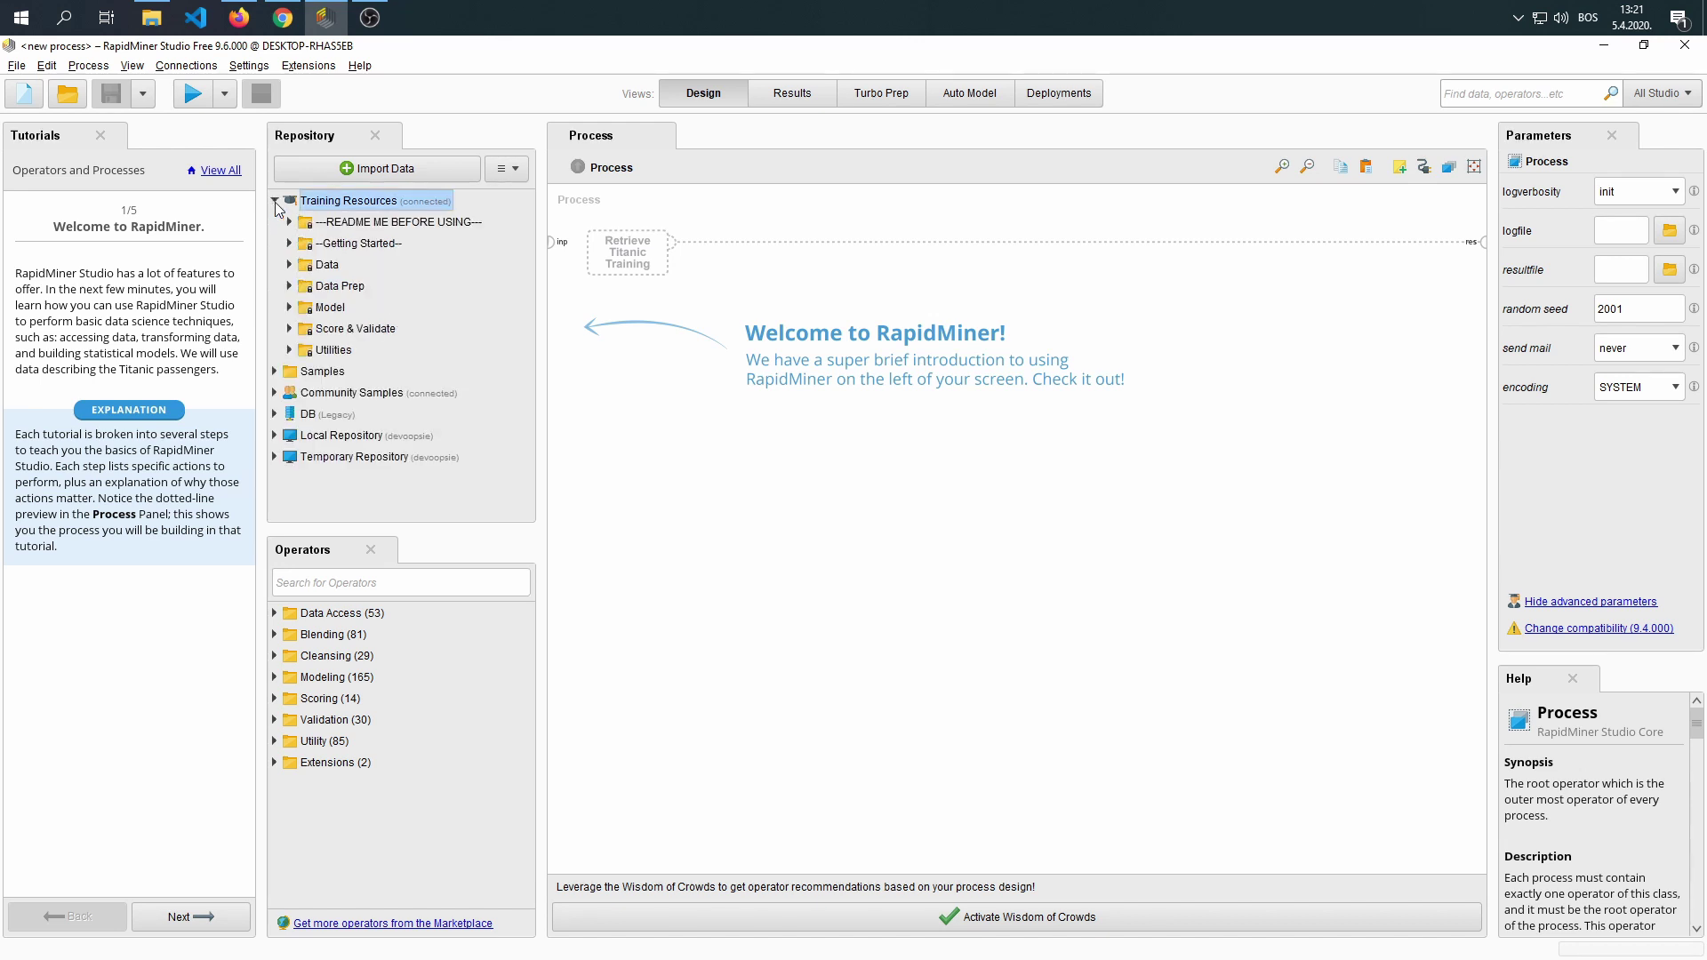
{"action": "left_click", "coordinate": [275, 201]}
{"action": "left_click", "coordinate": [275, 221]}
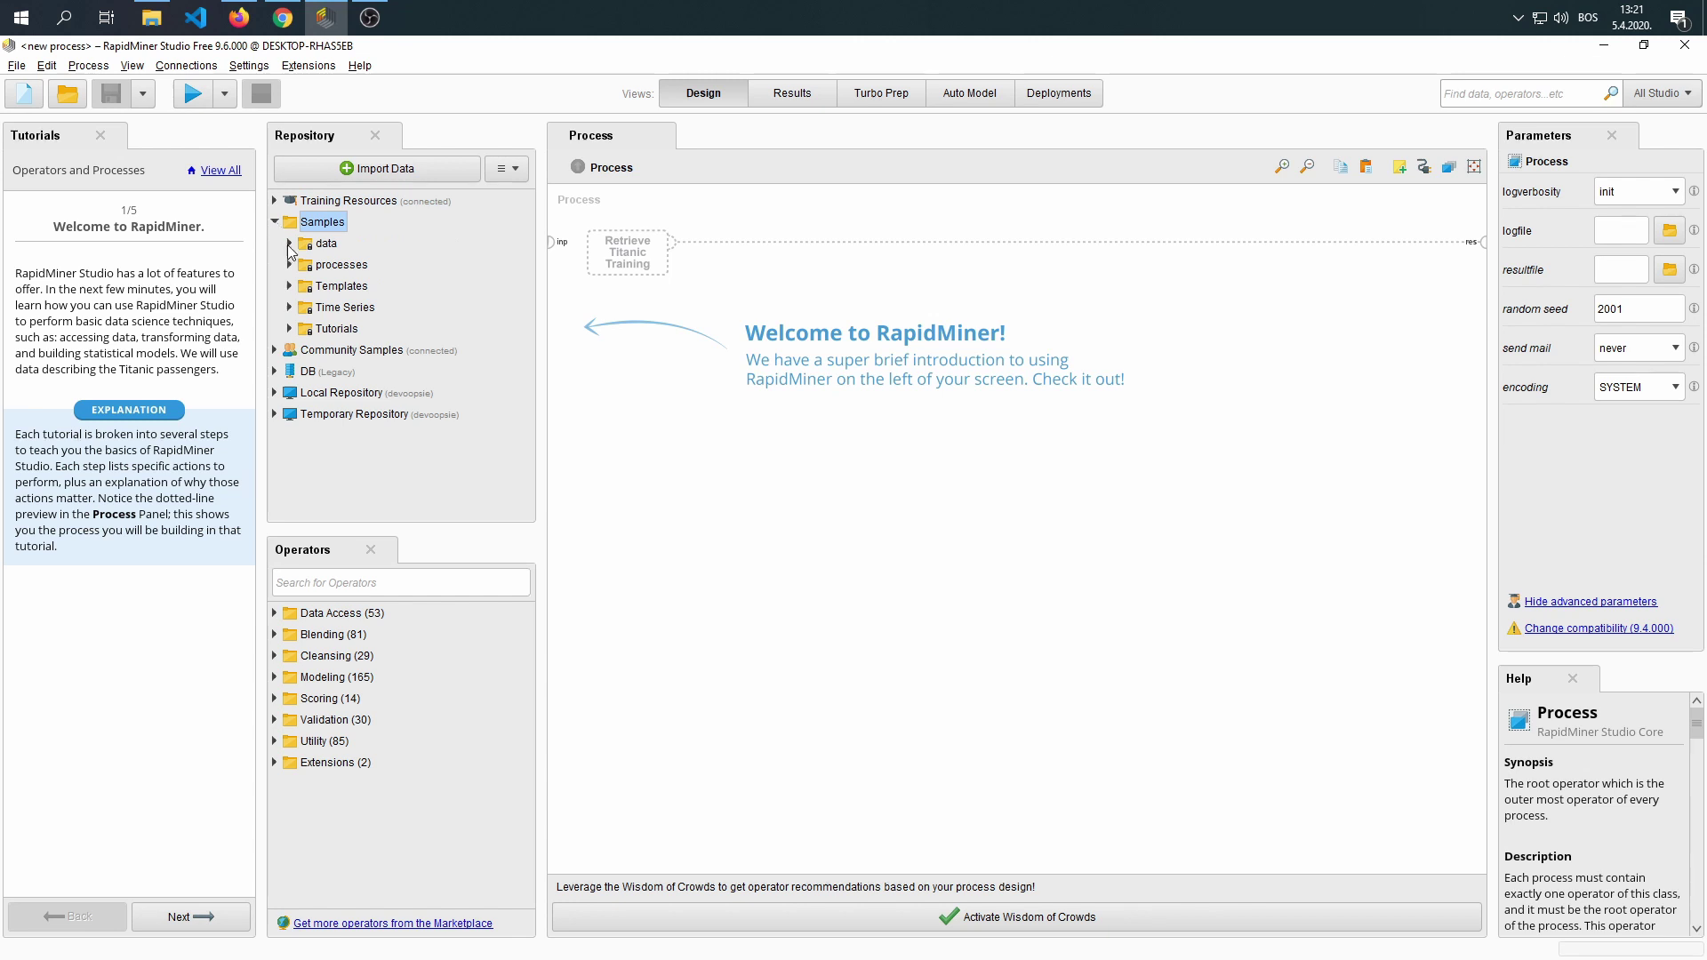
{"action": "left_click", "coordinate": [290, 244]}
{"action": "left_click", "coordinate": [290, 201]}
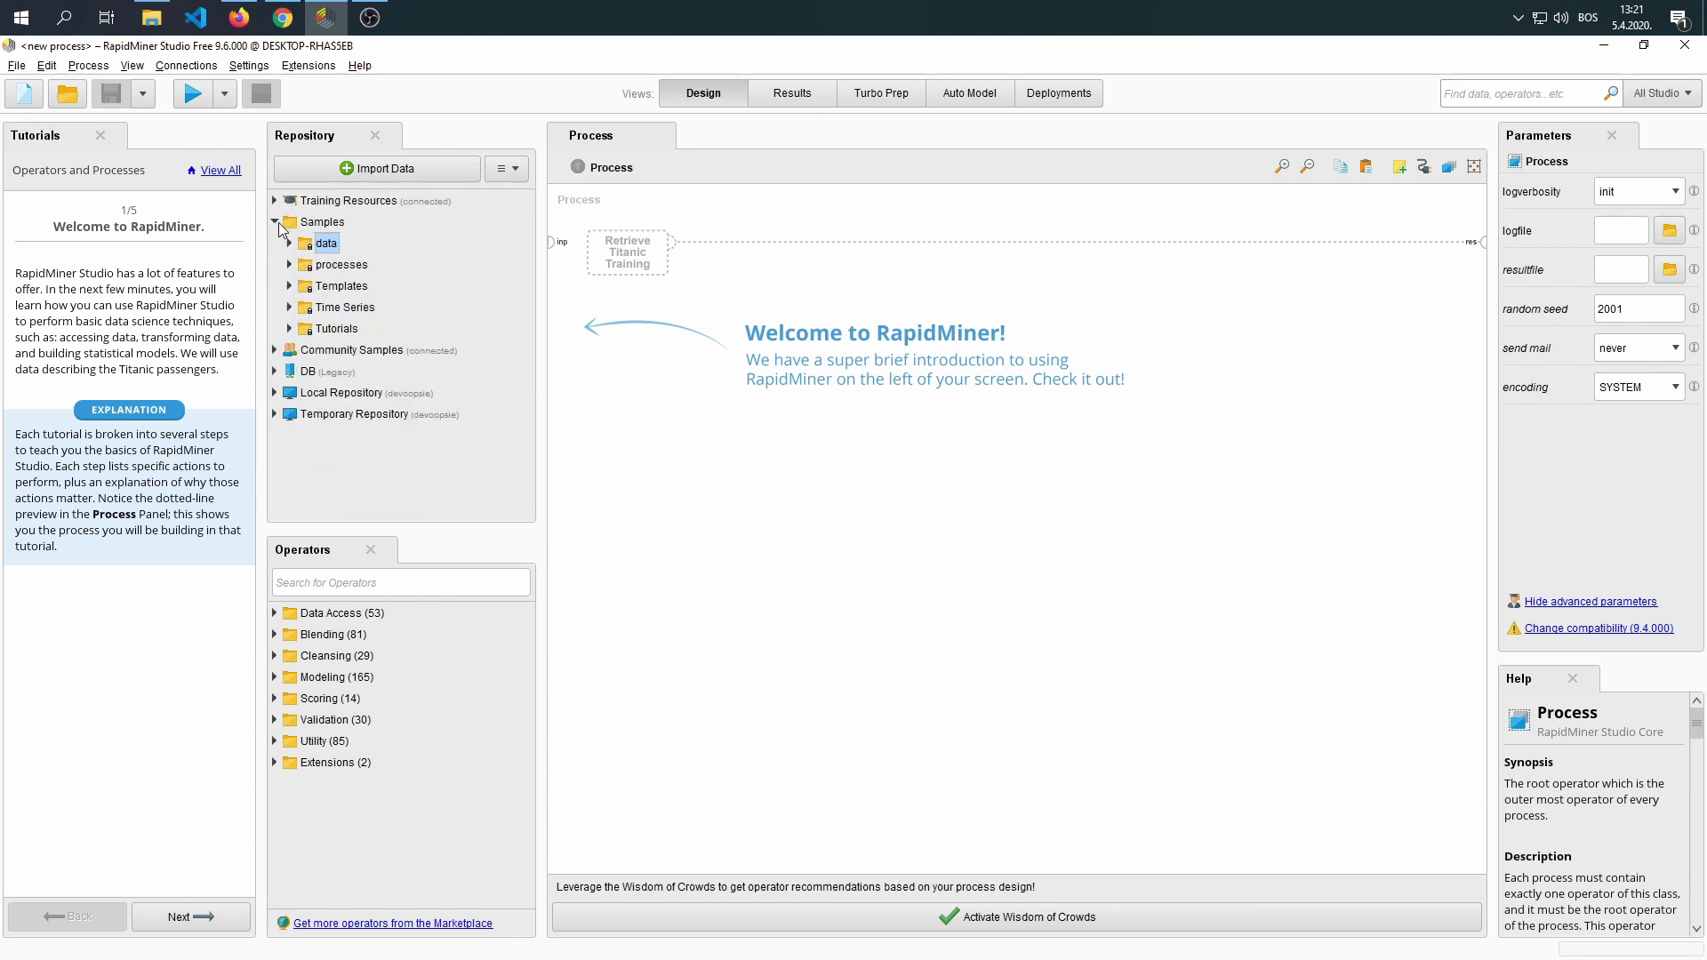
{"action": "left_click", "coordinate": [275, 223]}
Browse Local Repository's data folder with its Titanic datasets and its processes folder, then collapse Local Repository
{"action": "left_click", "coordinate": [275, 285]}
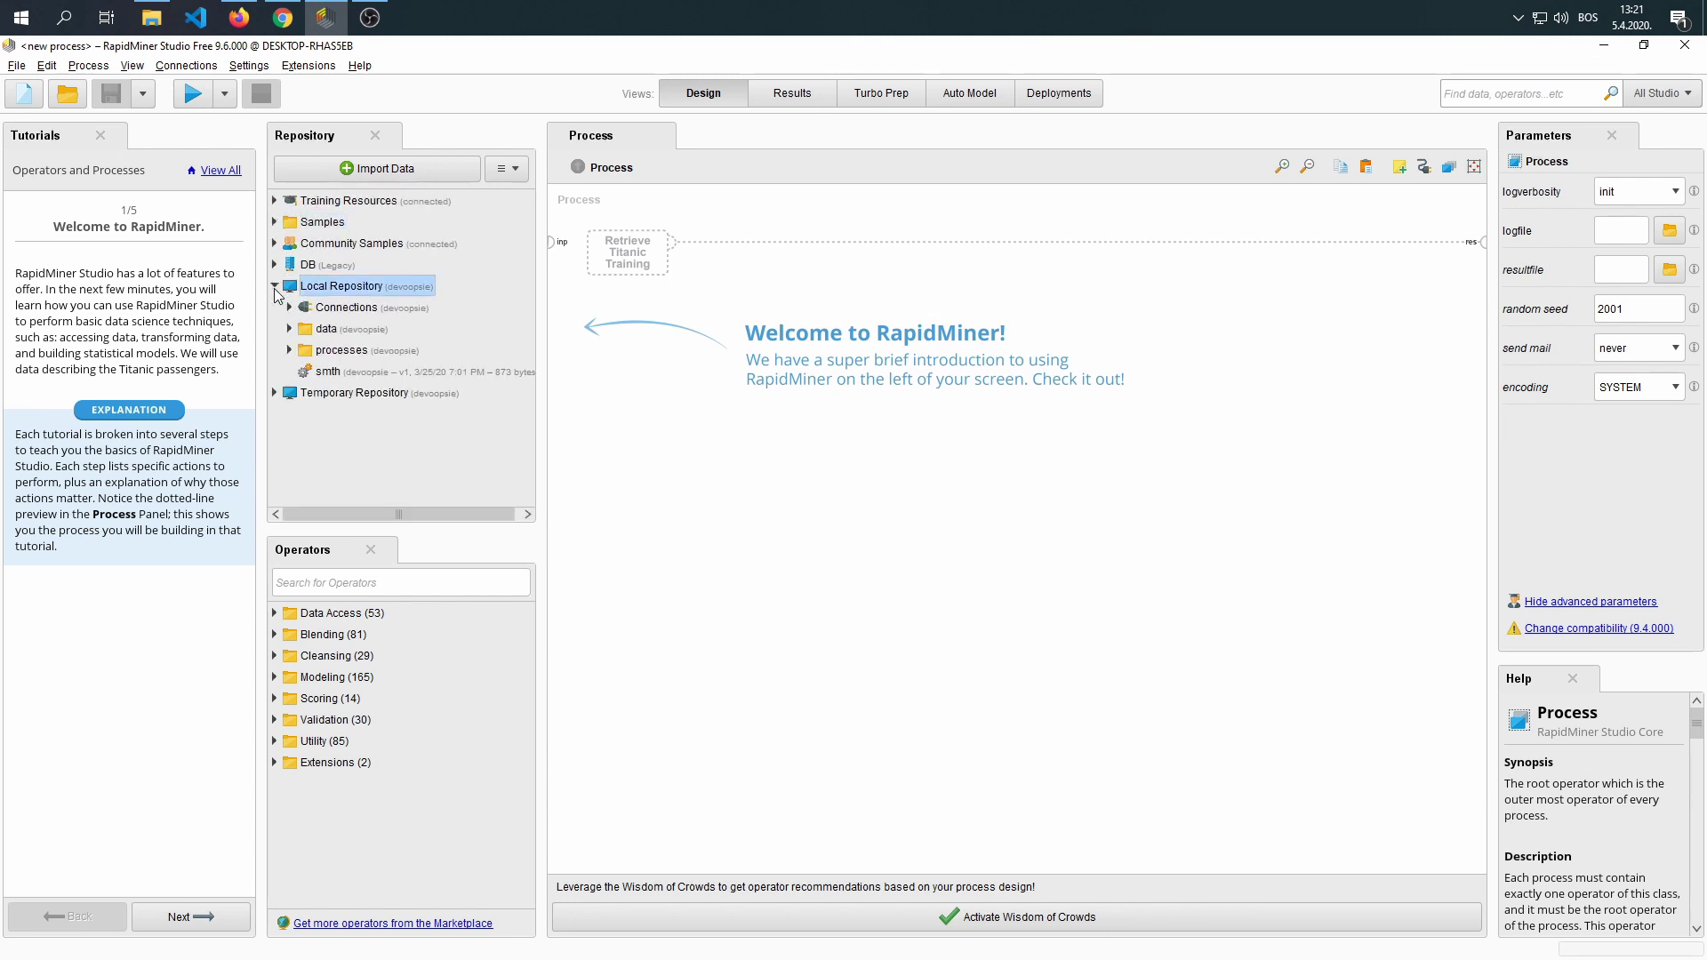
{"action": "left_click", "coordinate": [294, 330]}
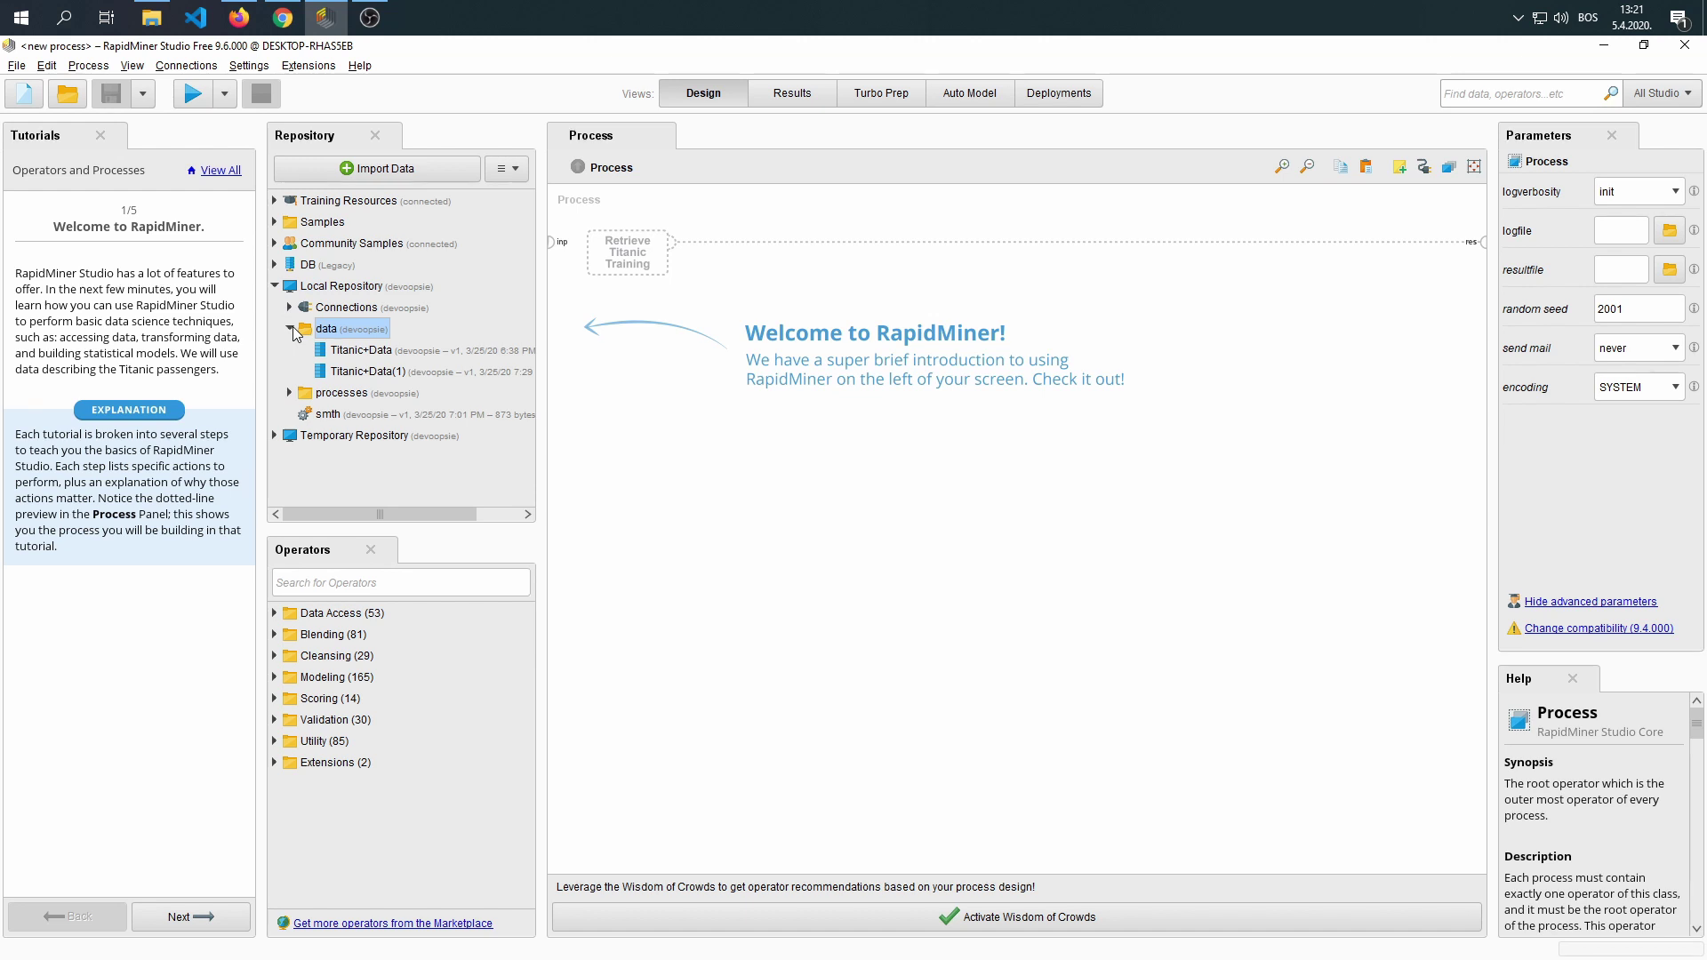
{"action": "left_click", "coordinate": [291, 330]}
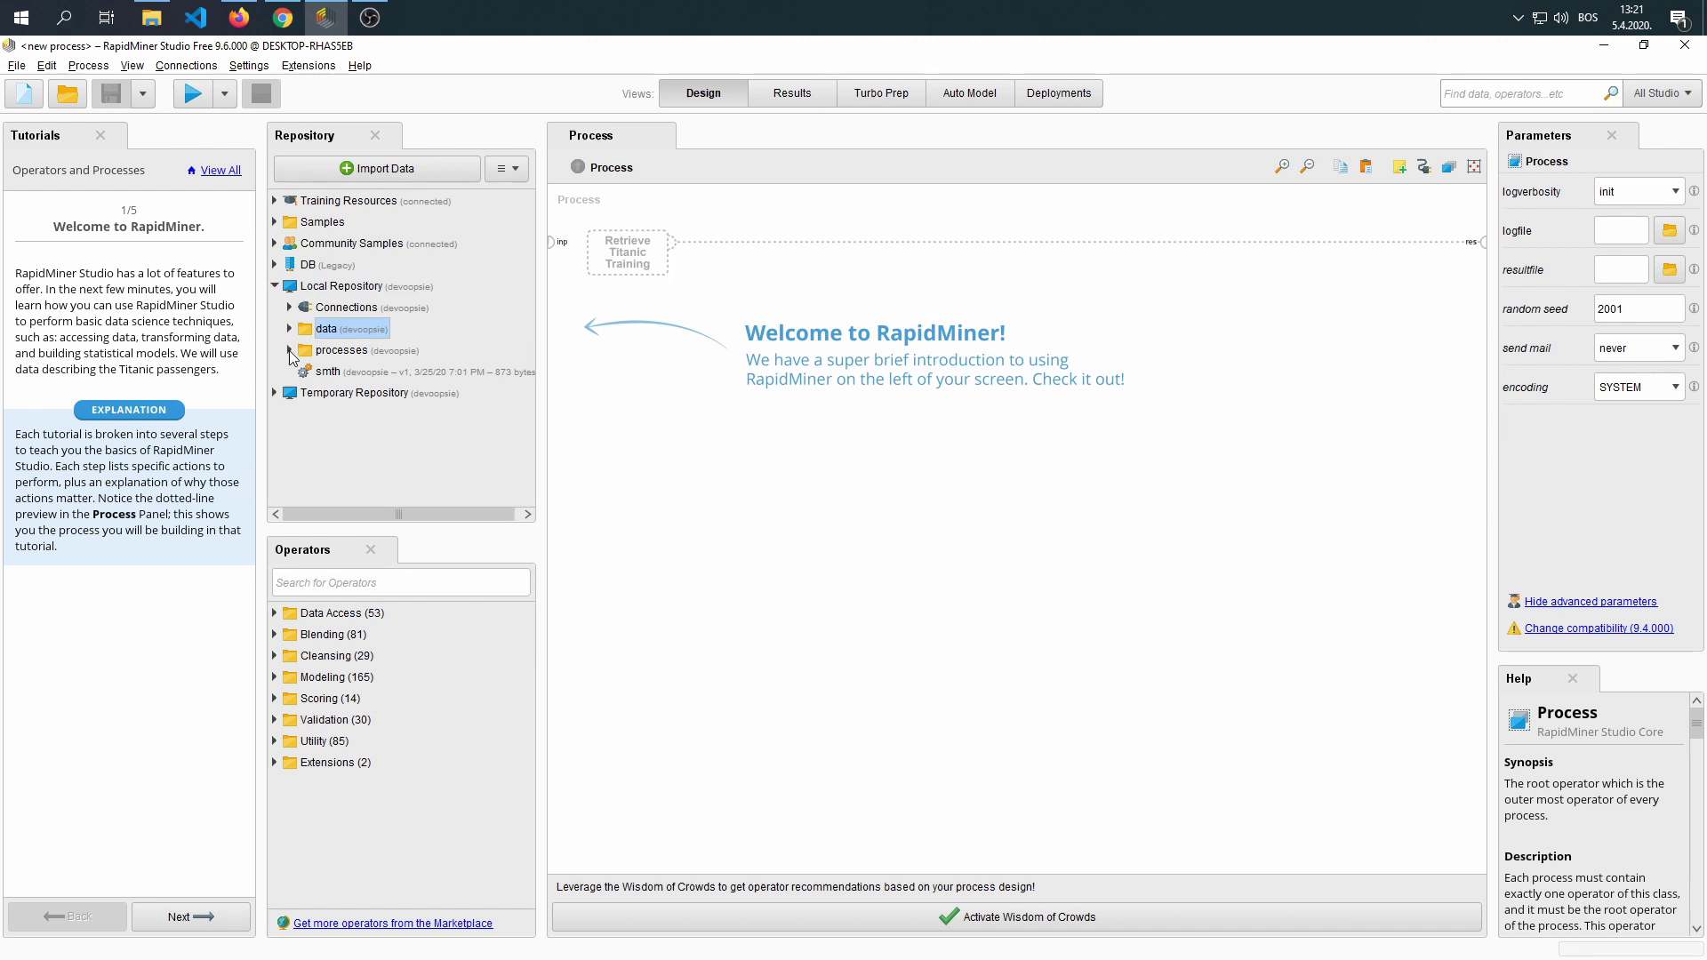
{"action": "left_click", "coordinate": [291, 351]}
{"action": "left_click", "coordinate": [290, 351]}
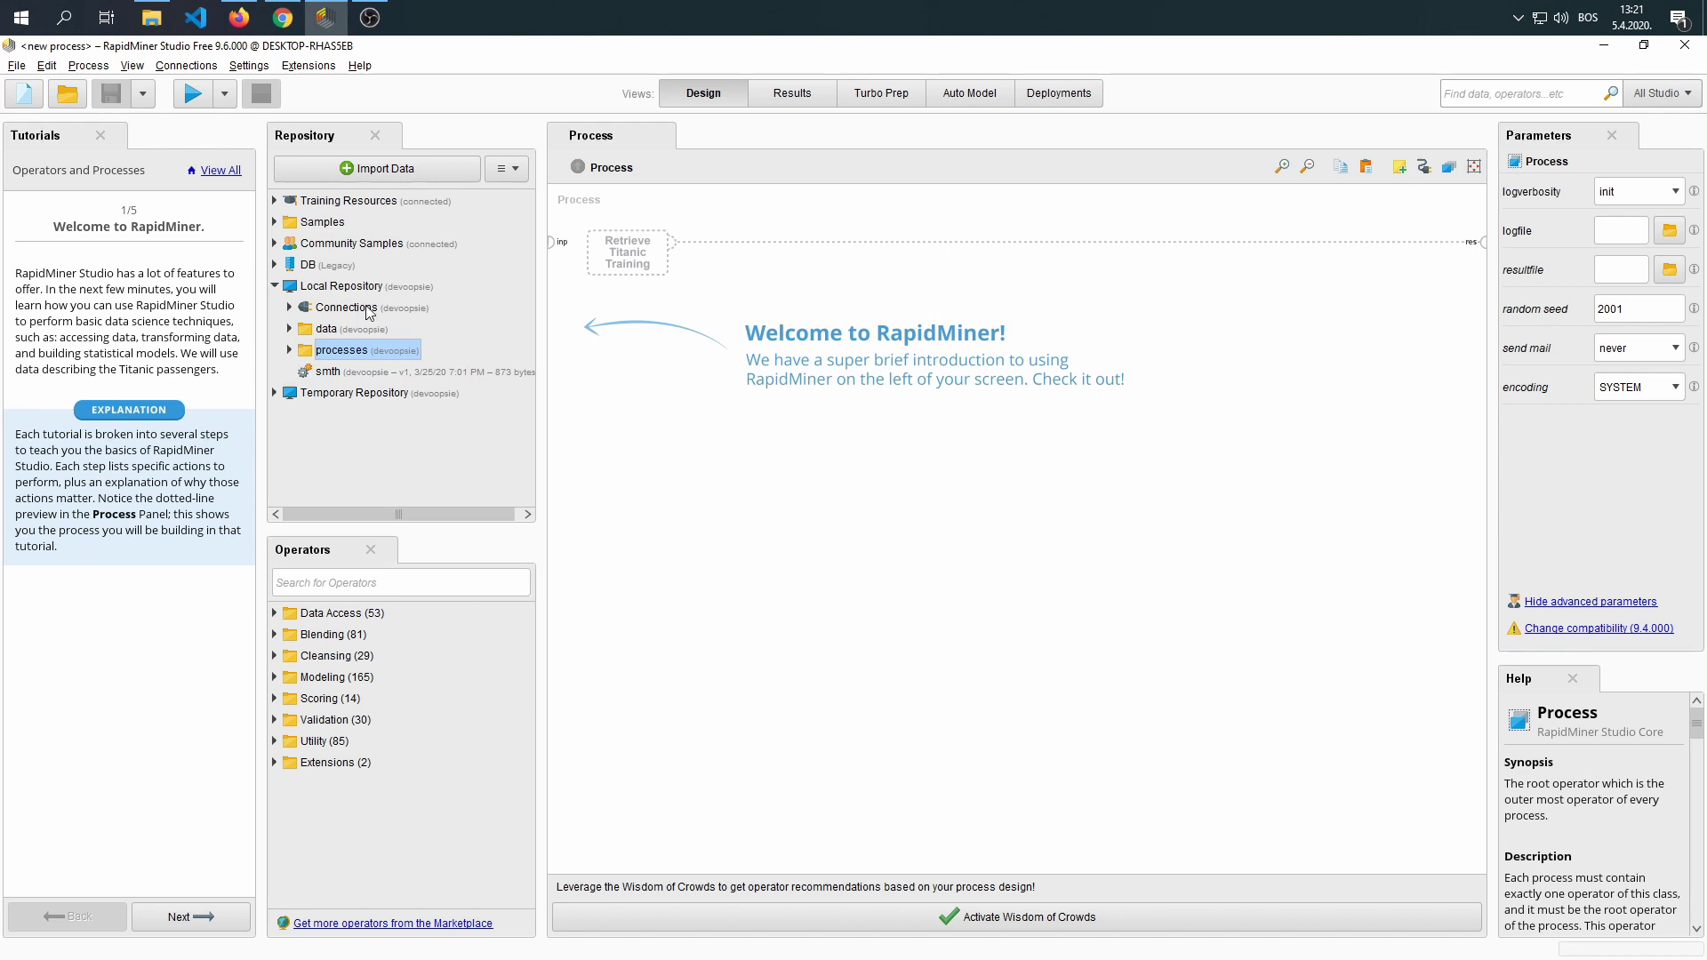
{"action": "left_click", "coordinate": [277, 288]}
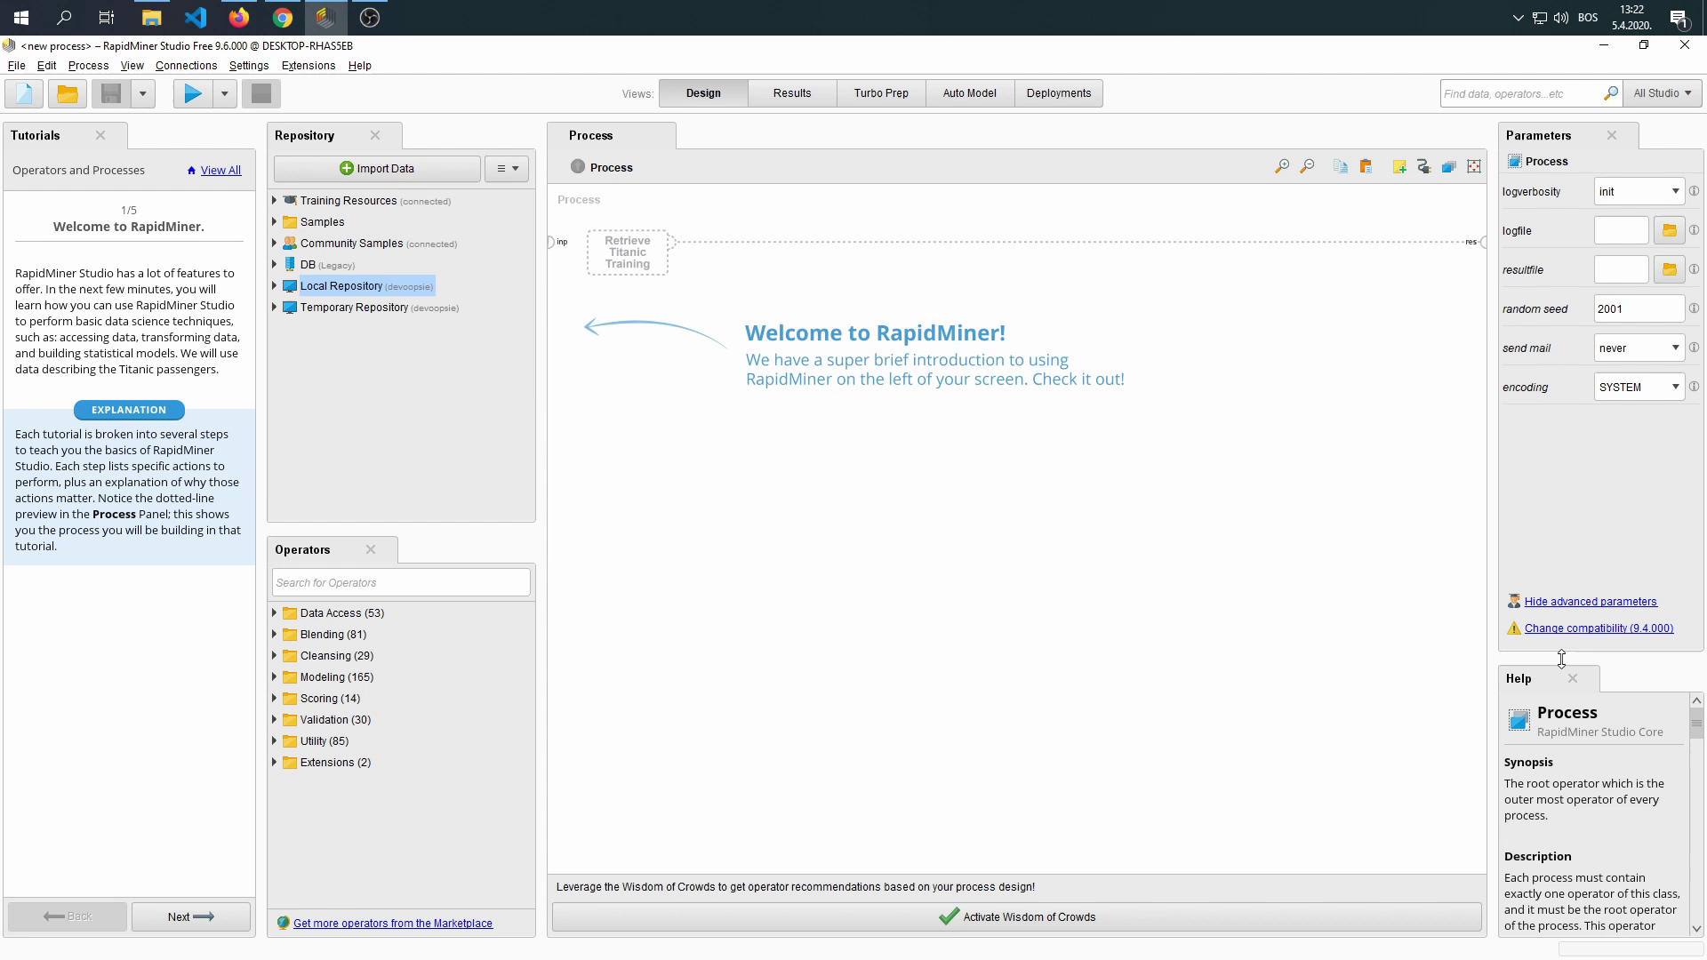
Enlarge the Help and Parameters panels and expand the Samples > data folder
{"action": "left_click_drag", "start_coordinate": [1561, 660], "coordinate": [1556, 507]}
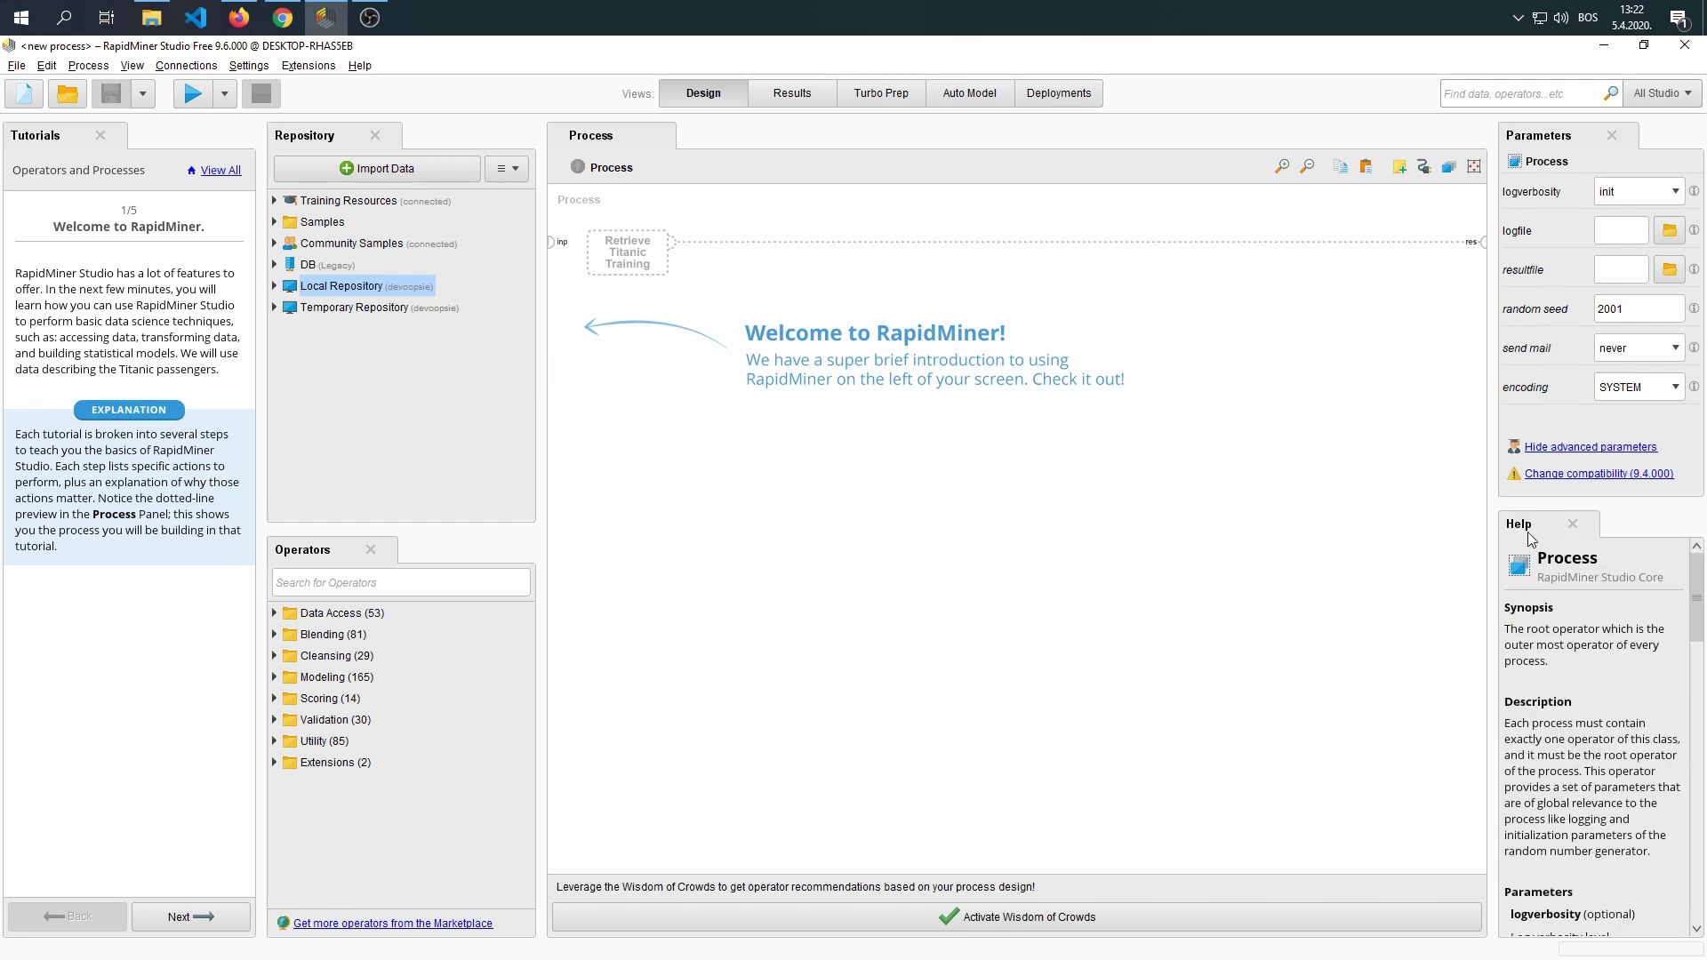
{"action": "left_click_drag", "start_coordinate": [1495, 557], "coordinate": [1379, 553]}
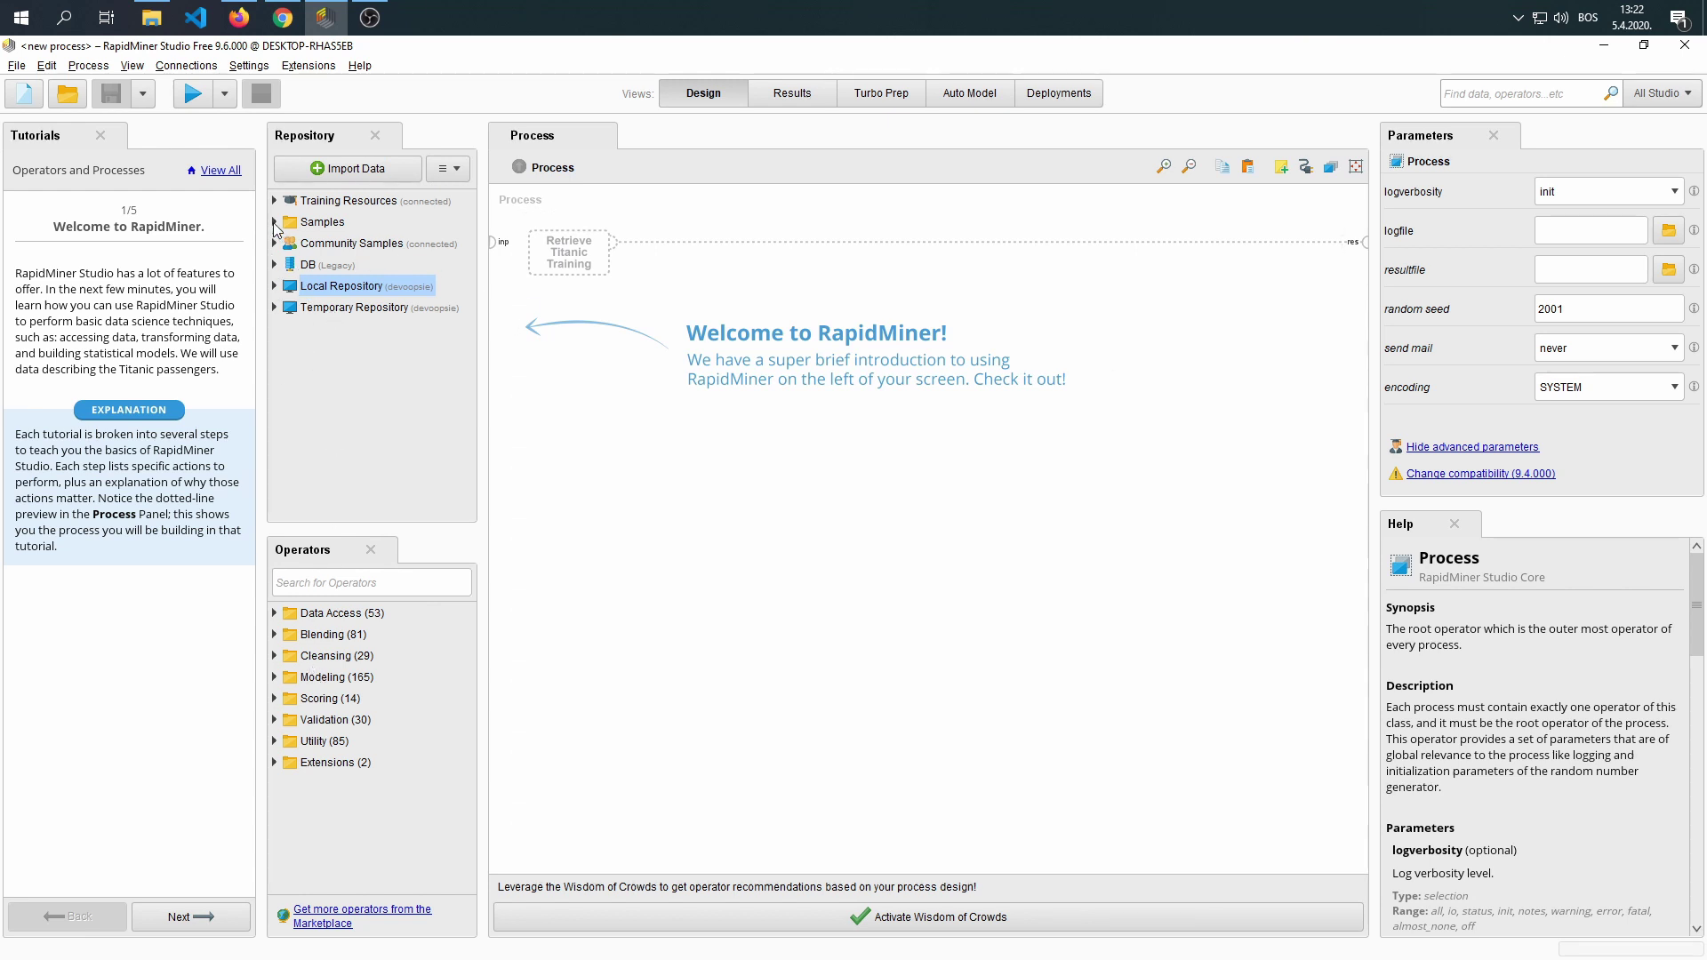
{"action": "left_click", "coordinate": [274, 222]}
{"action": "left_click", "coordinate": [290, 243]}
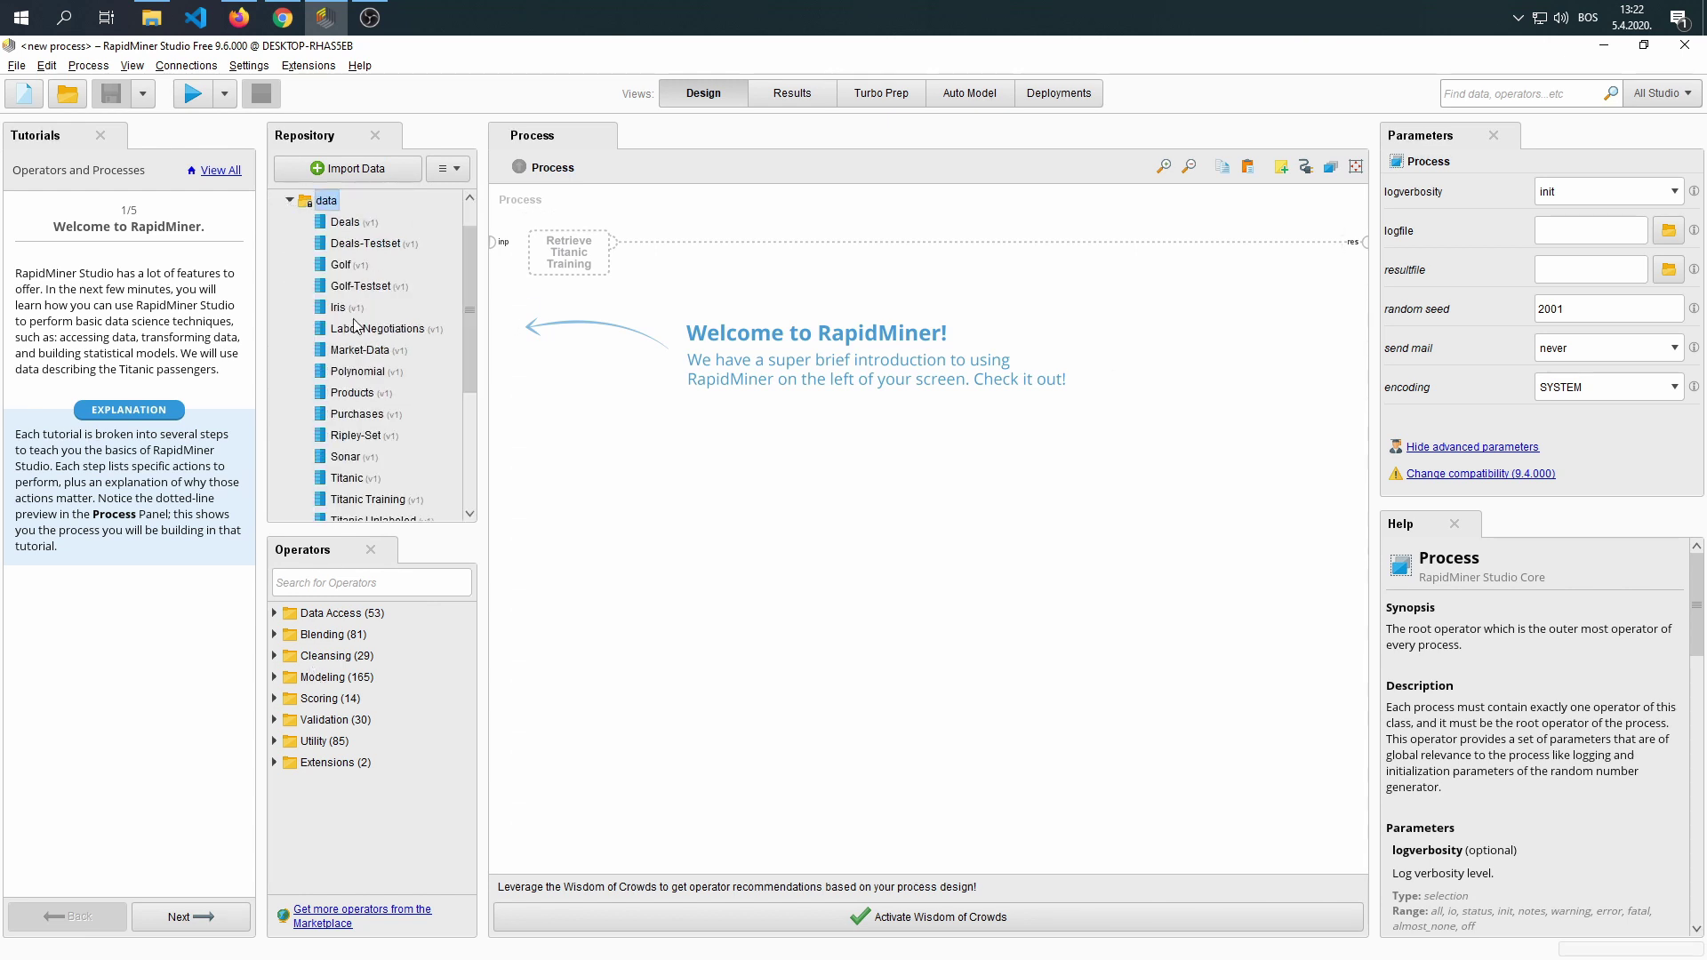
Drop the Iris dataset onto the canvas as Retrieve Iris, inspect its output port, then remove it
{"action": "left_click_drag", "start_coordinate": [342, 307], "coordinate": [589, 264]}
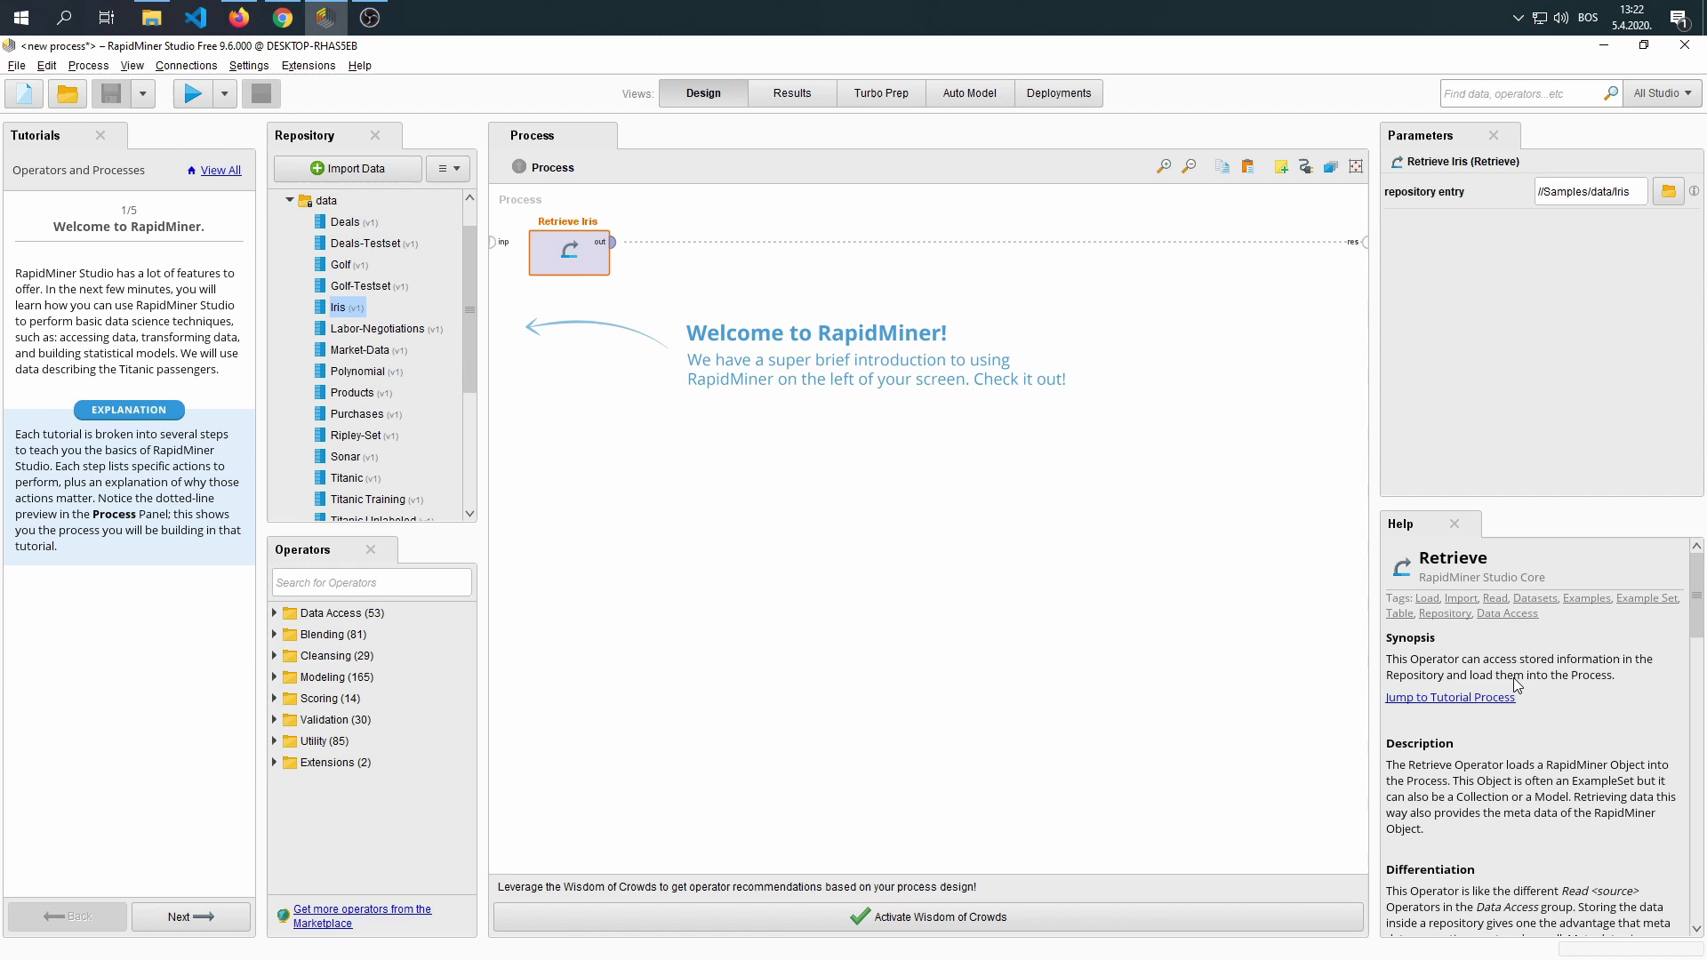
{"action": "scroll", "coordinate": [1541, 722], "scroll_direction": "down", "scroll_amount": 1}
{"action": "scroll", "coordinate": [1542, 723], "scroll_direction": "down", "scroll_amount": 8}
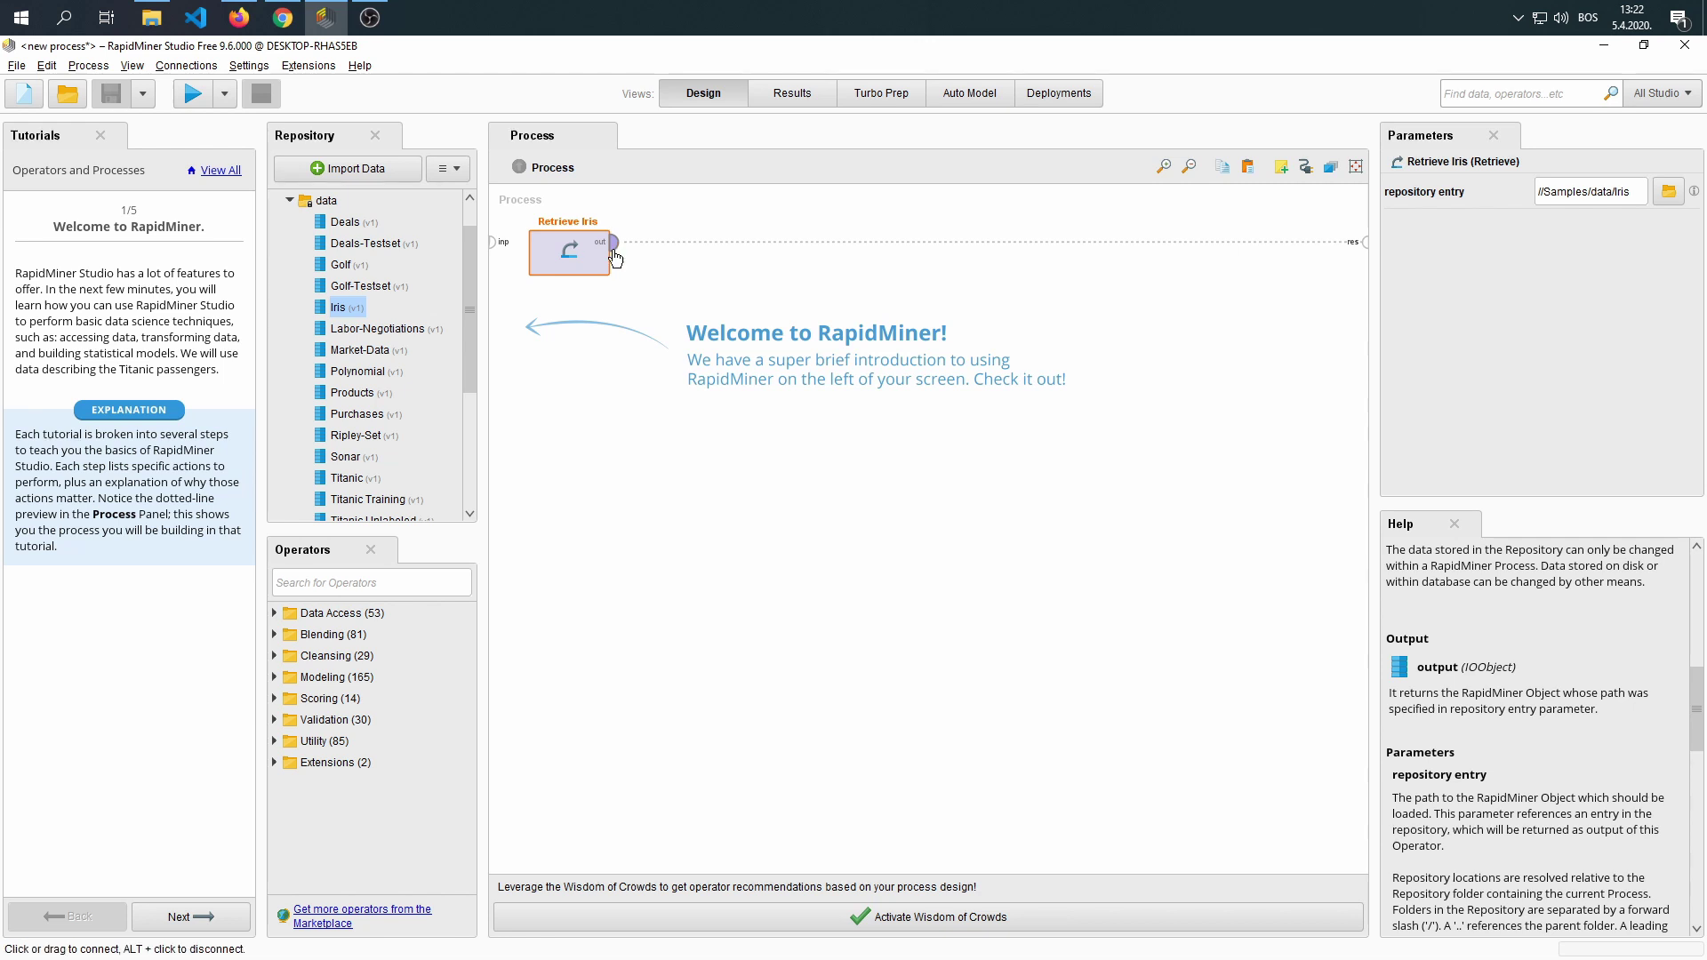
{"action": "mouse_move", "coordinate": [618, 255]}
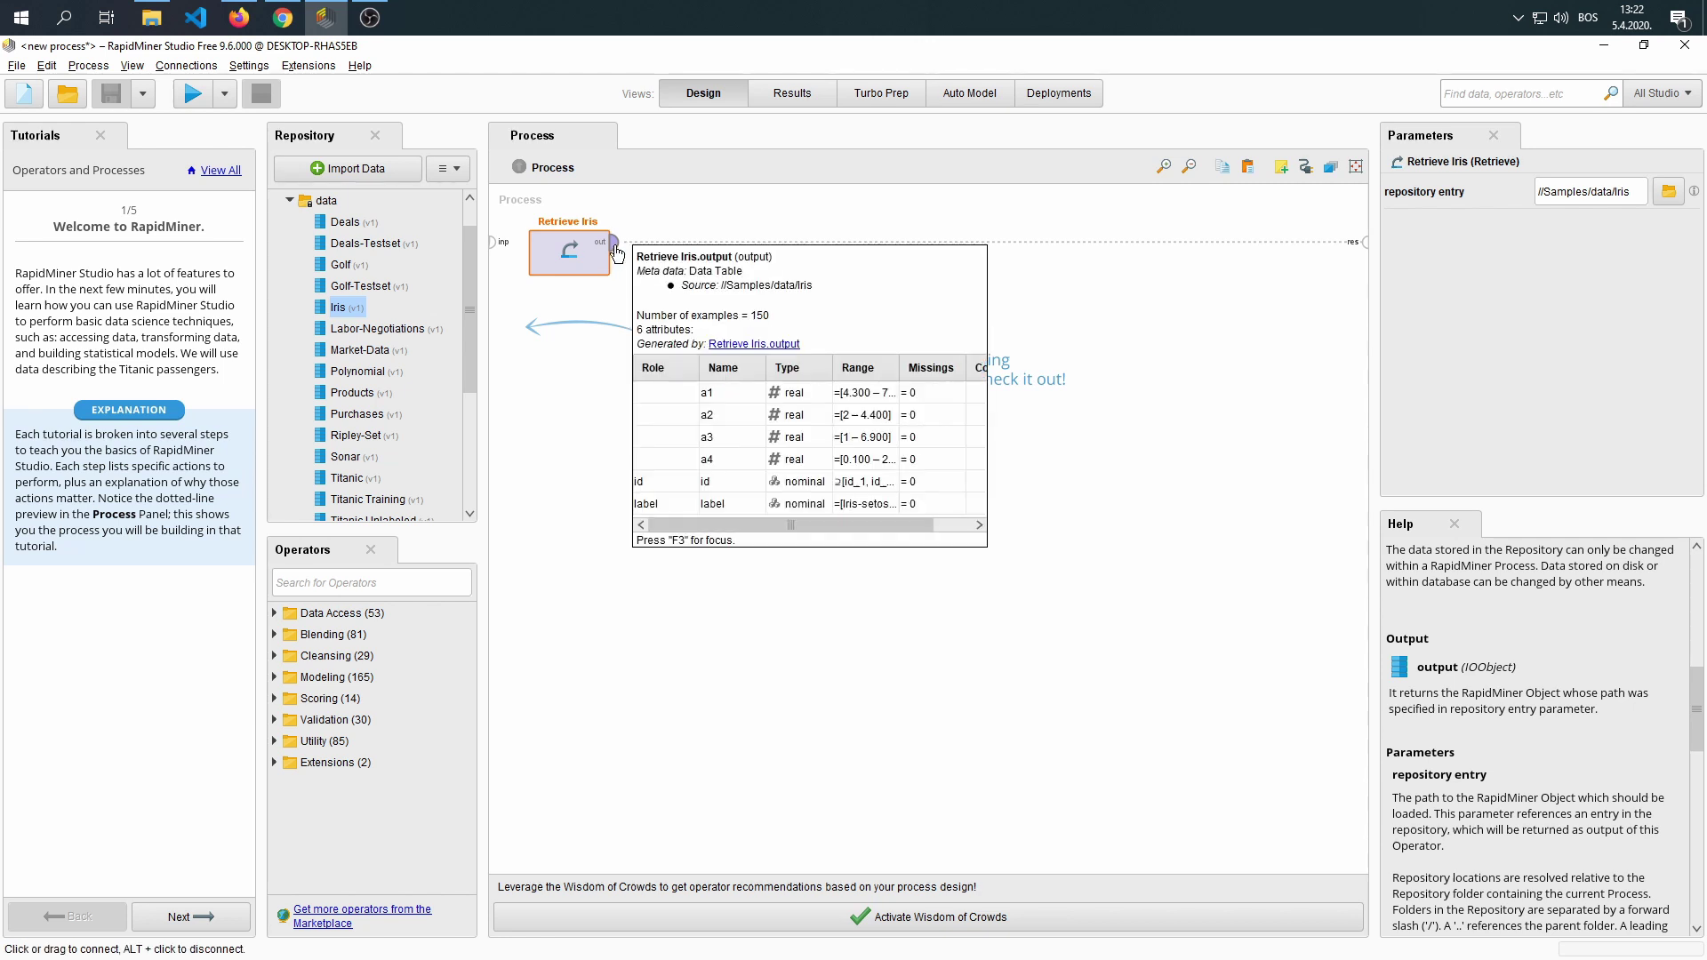
{"action": "key", "text": "Delete"}
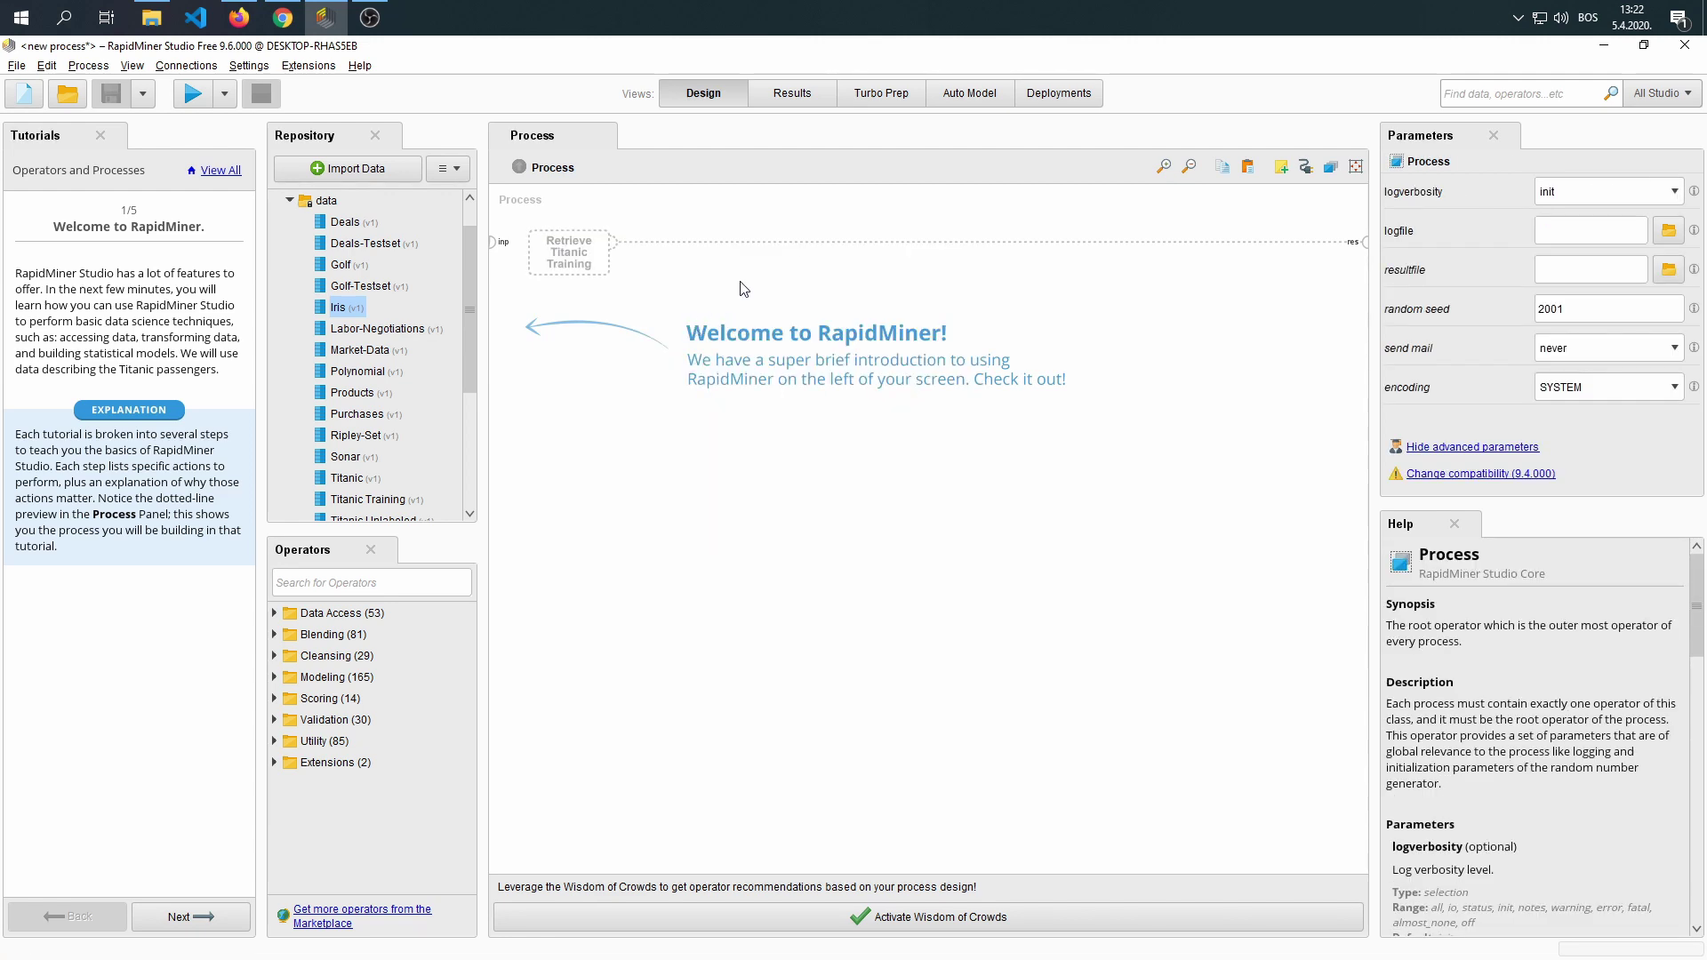
{"action": "left_click", "coordinate": [805, 105]}
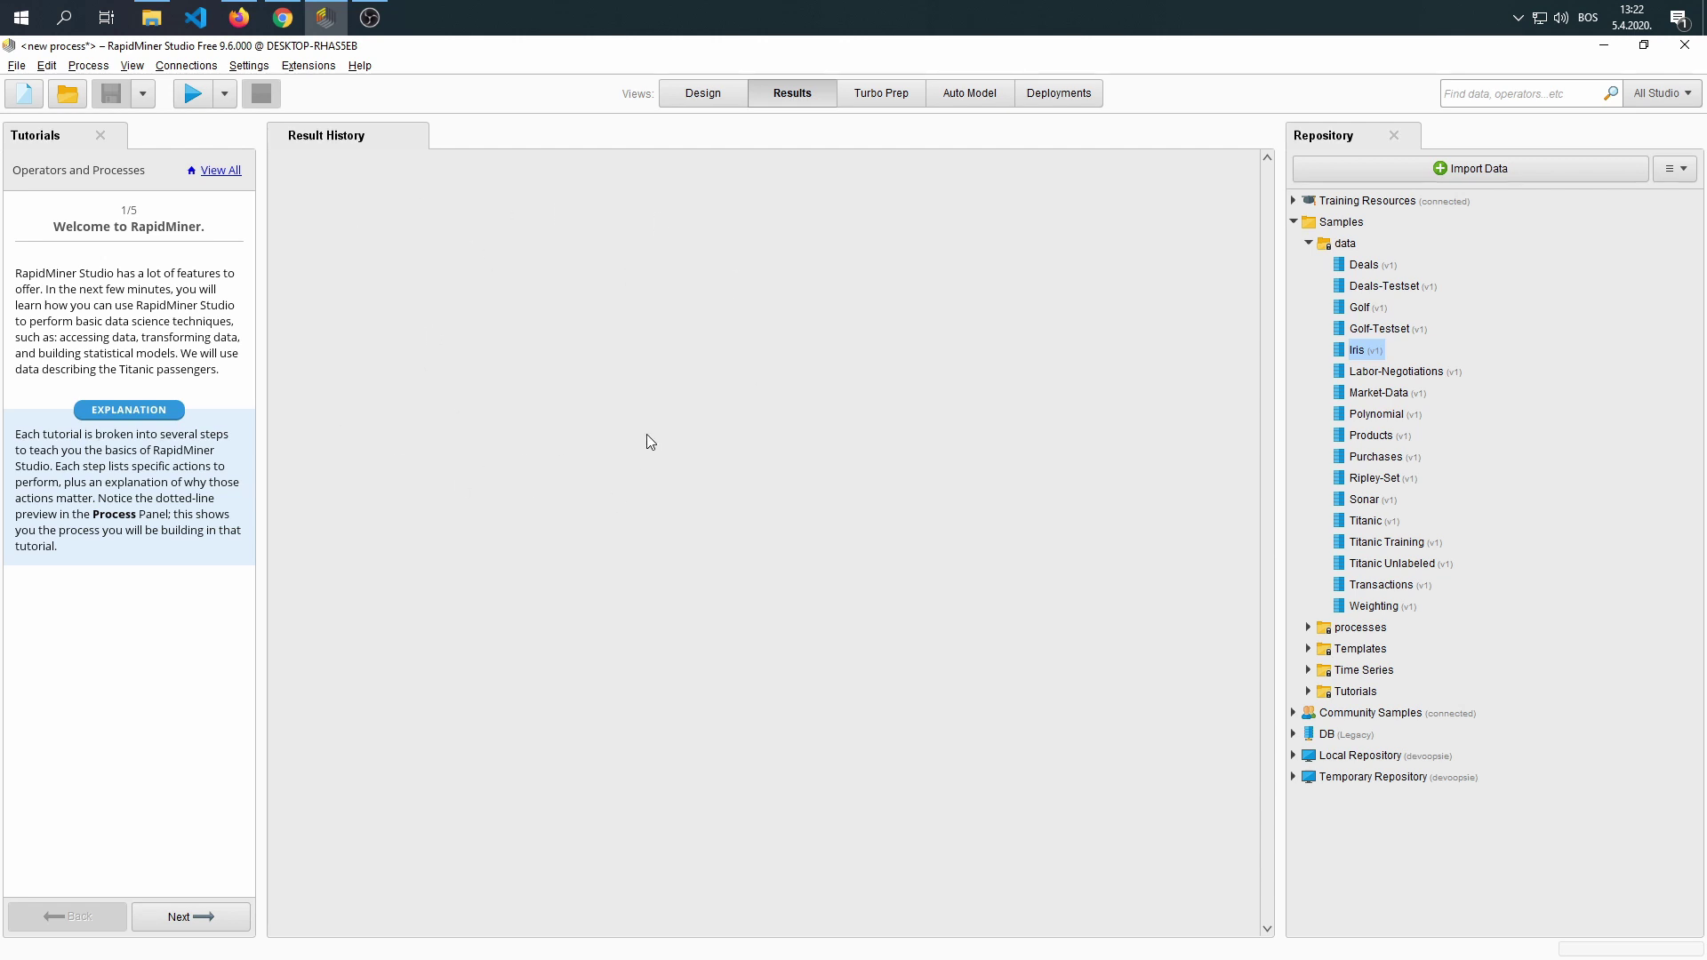
{"action": "left_click", "coordinate": [677, 96]}
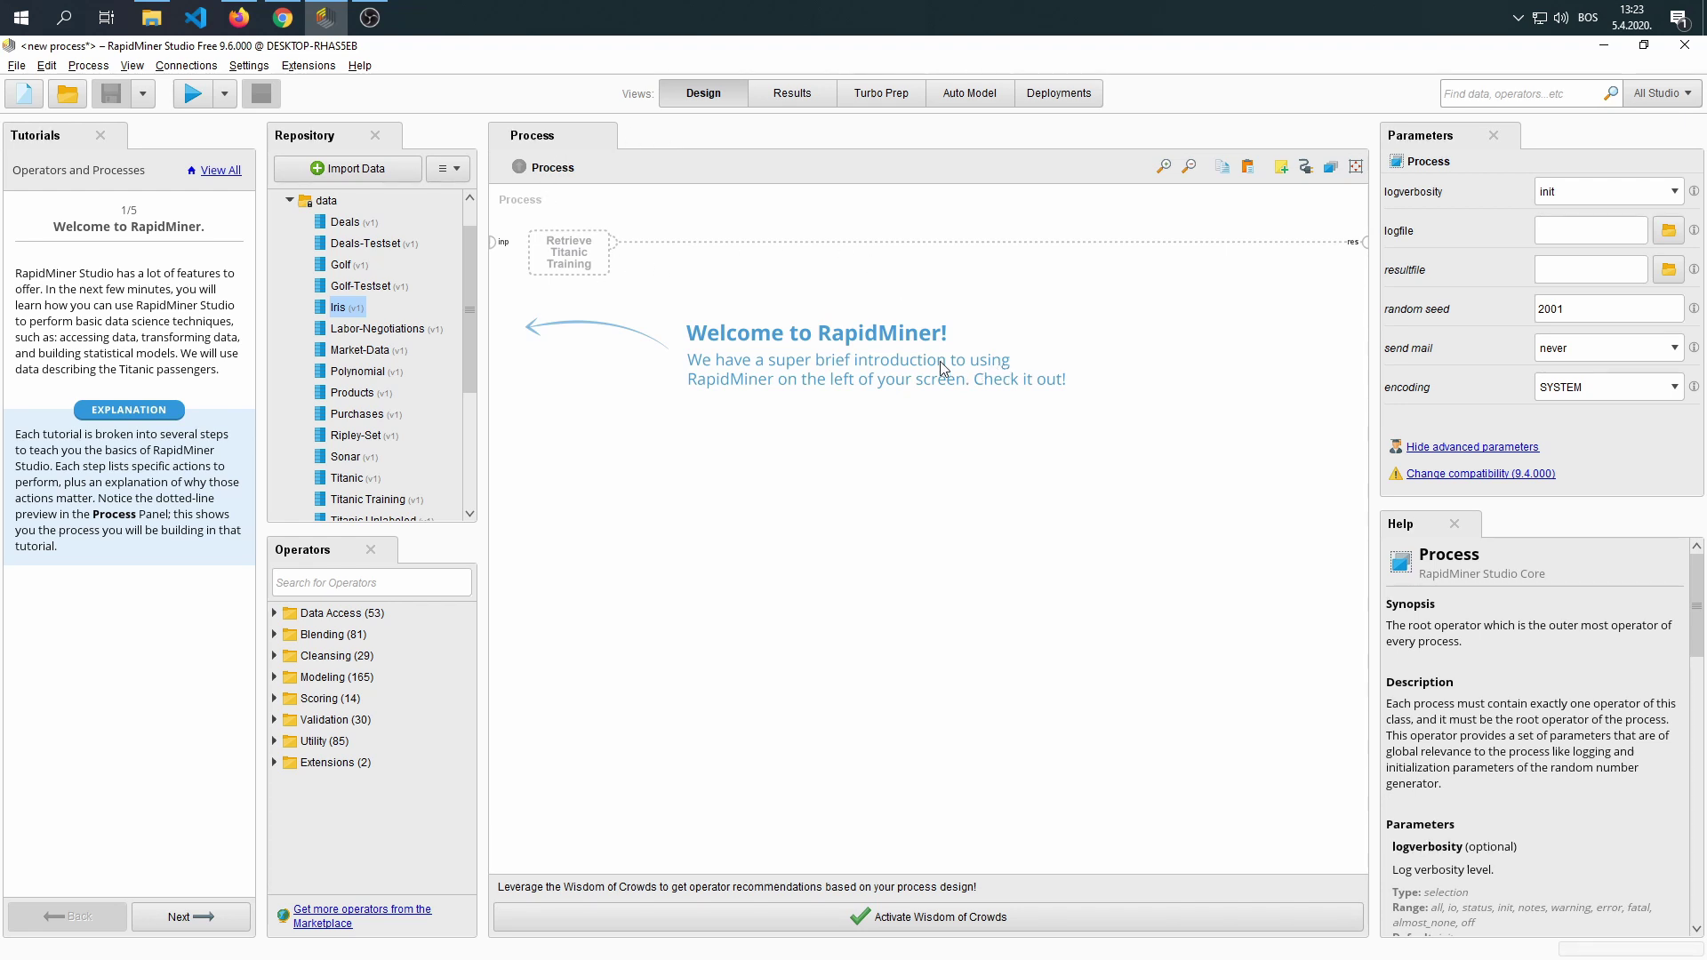
{"action": "left_click", "coordinate": [792, 94]}
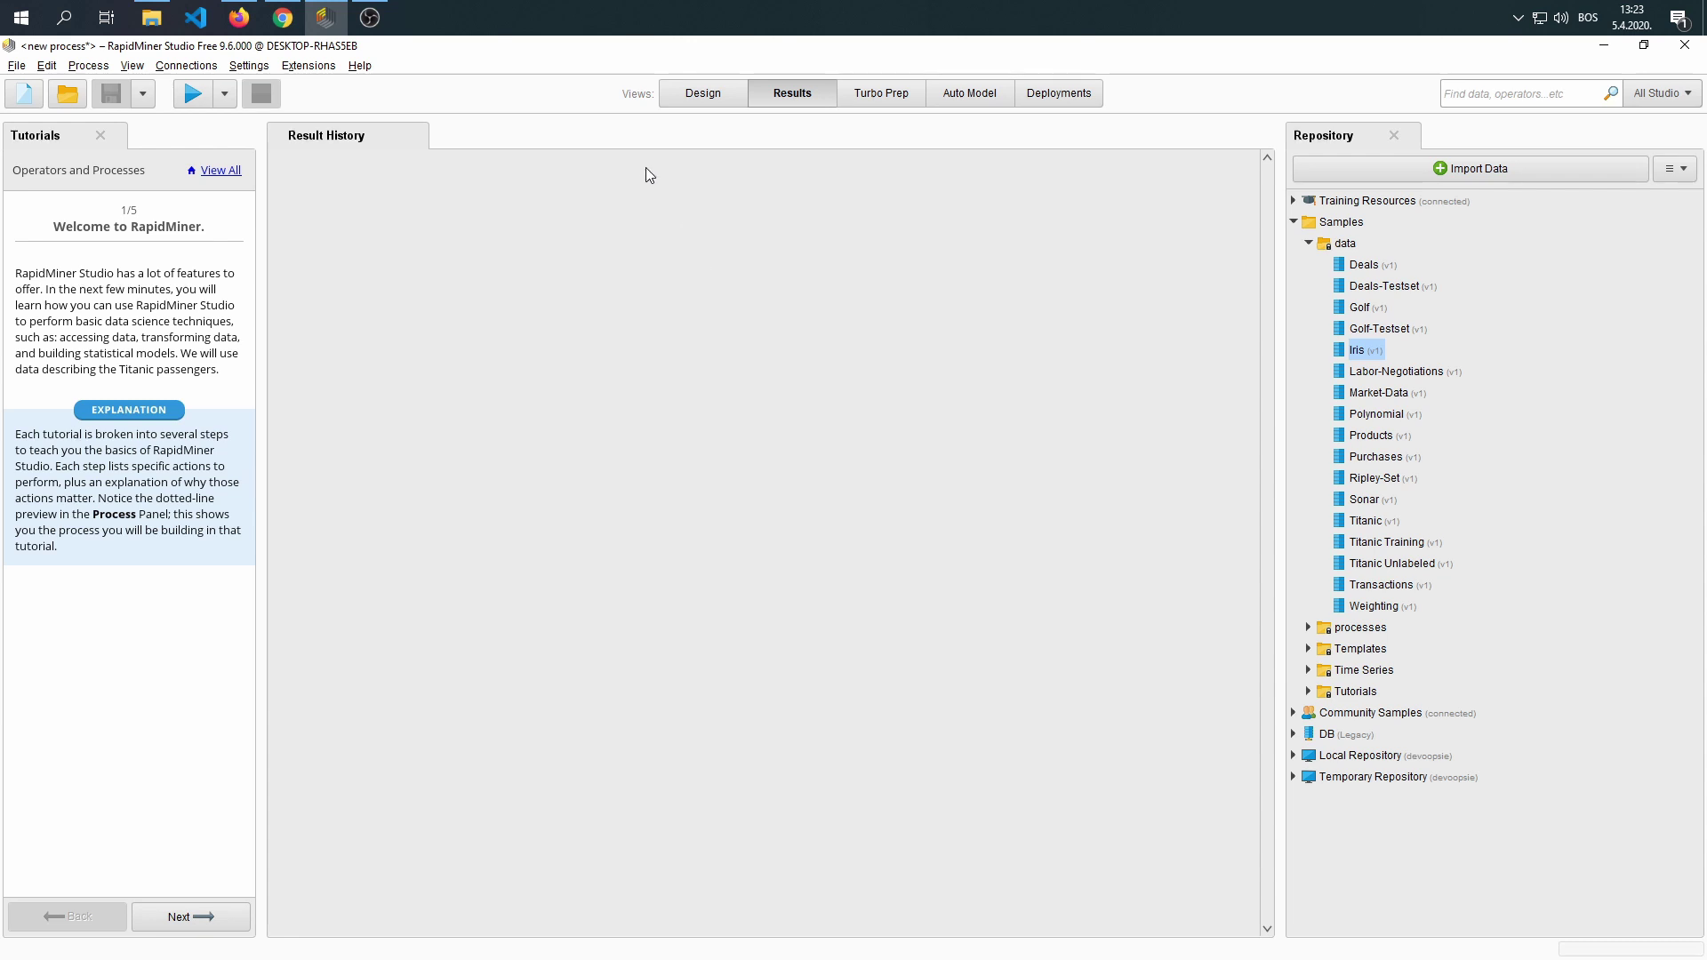
{"action": "key", "text": "F8"}
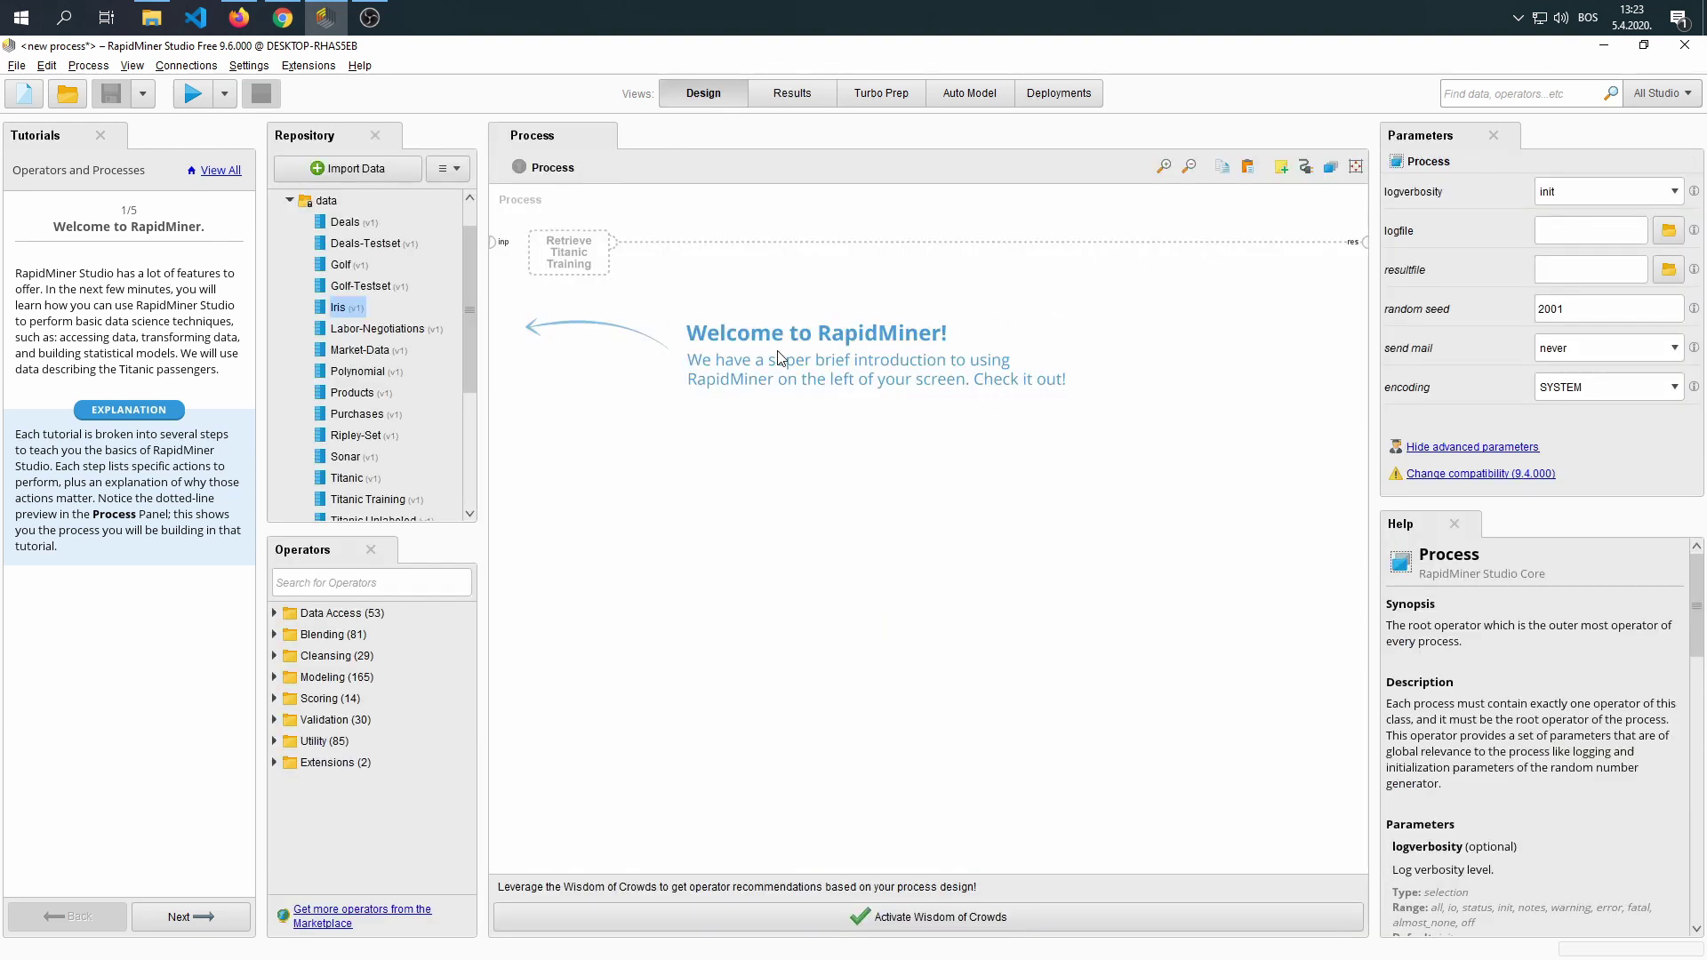